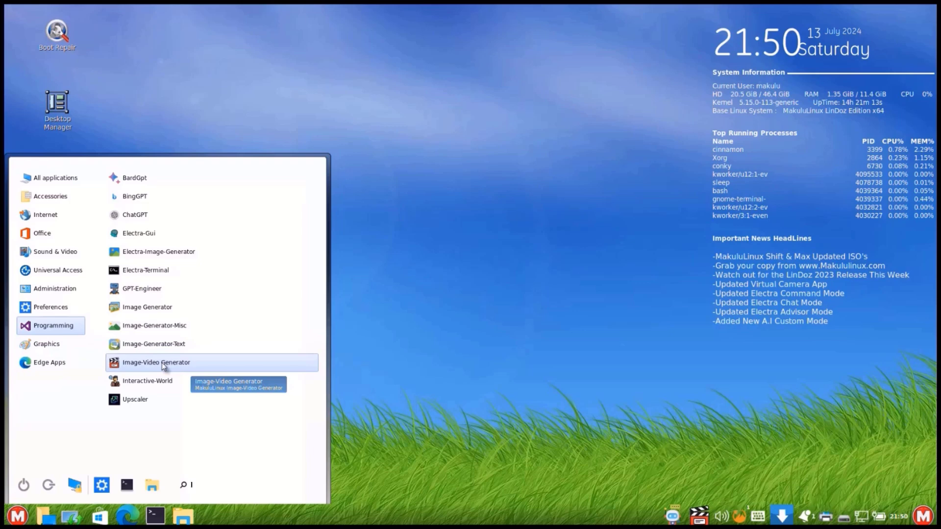
- Launch the Image-Video Generator, choose Video Generation, and position its windows on the desktop
left_click(442, 335)
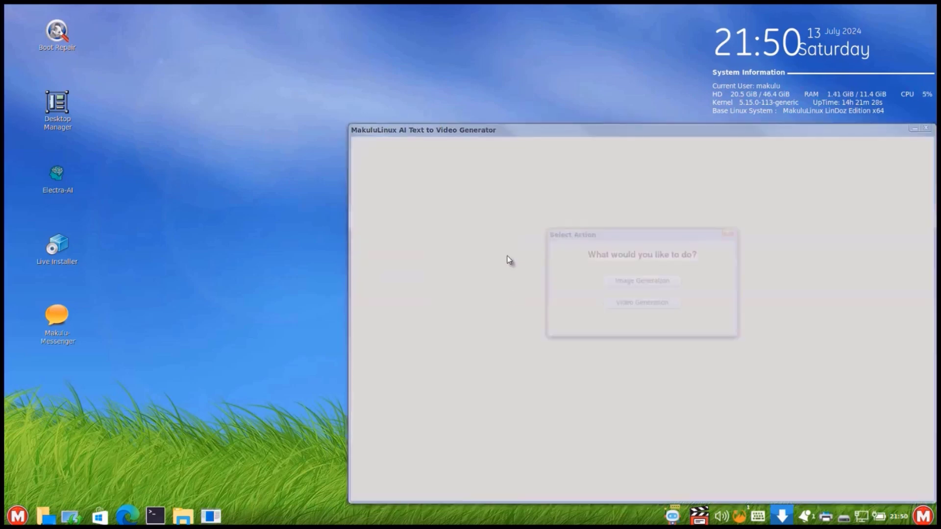
left_click_drag(636, 131, 493, 94)
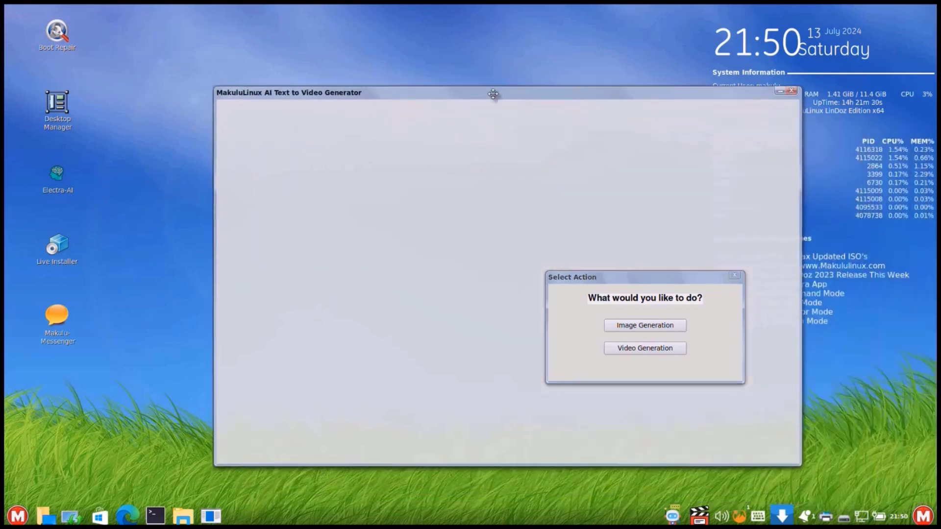
left_click_drag(610, 278, 457, 232)
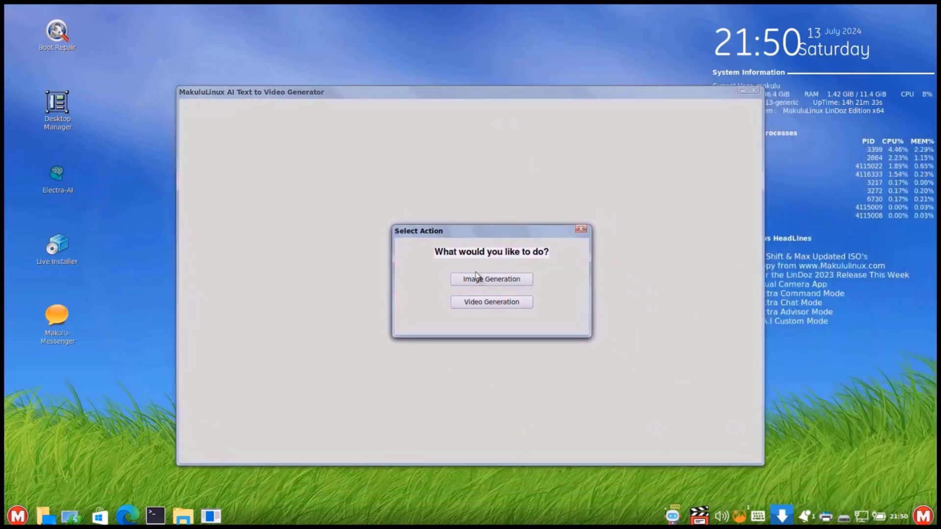
left_click(475, 302)
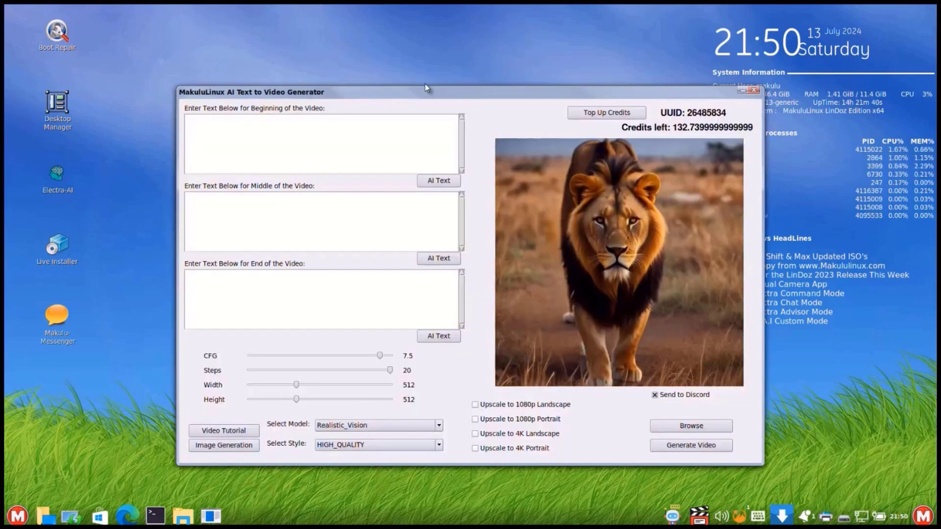
left_click_drag(425, 91, 438, 88)
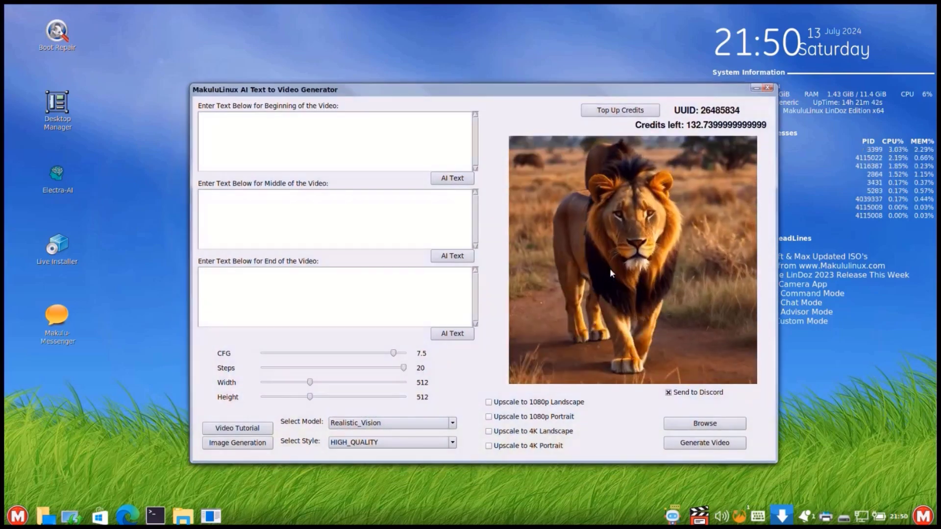
- Preview the Epic_Realism and DisneyPixarCartoon_v10_55159 models by selecting each as the video model
left_click(395, 423)
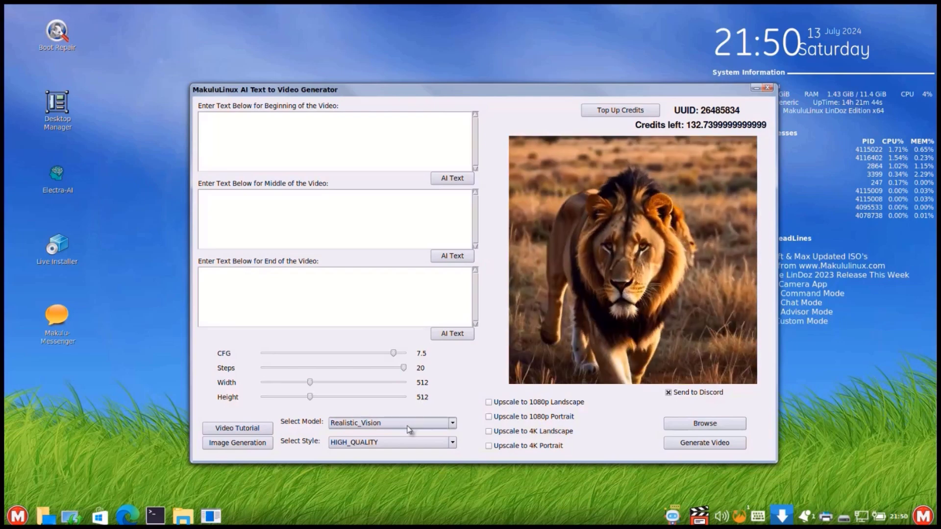
left_click(370, 442)
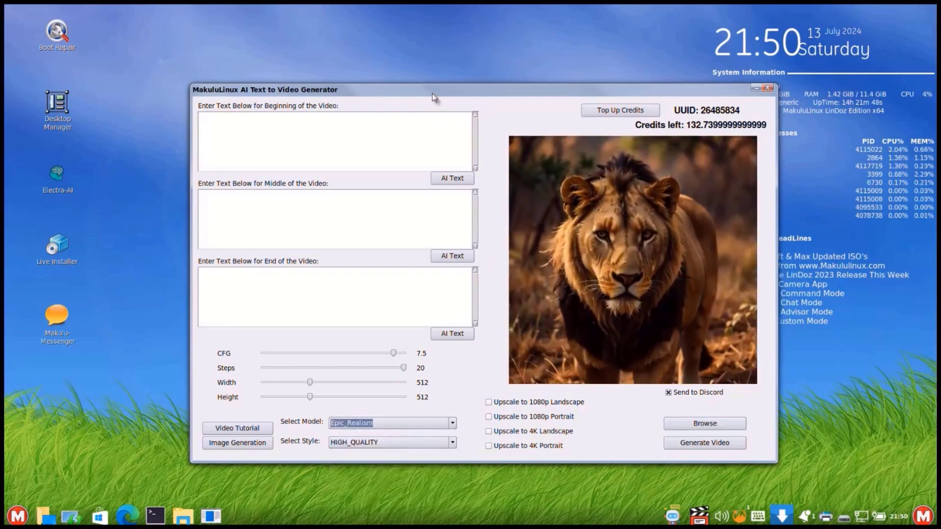
left_click_drag(432, 93, 439, 71)
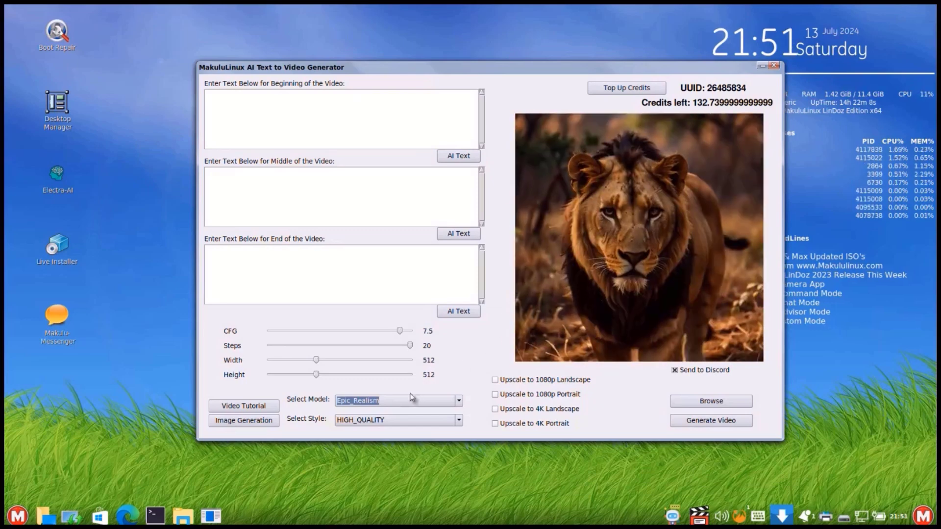
left_click(392, 401)
scroll(392, 425, "up", 1)
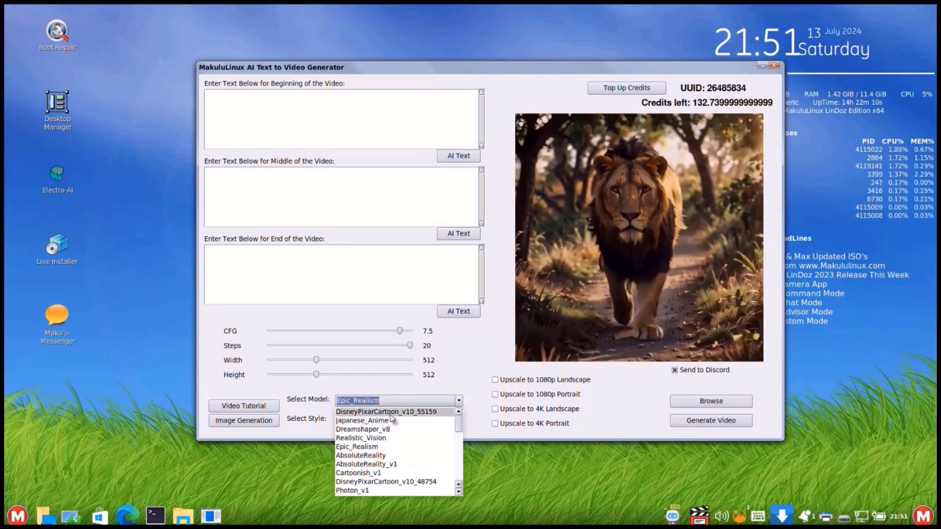
left_click(390, 412)
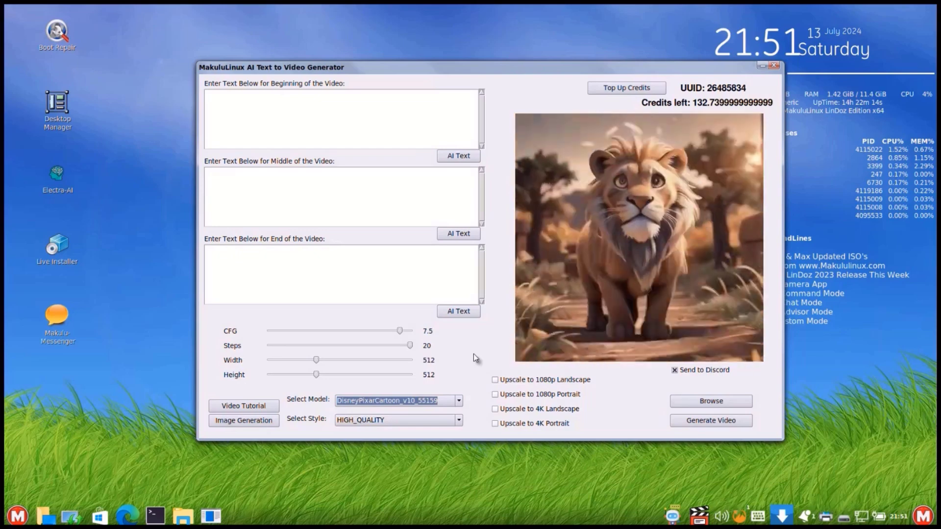
- Look through the full list of video models and select Lyriel_v16 to preview it
left_click(447, 405)
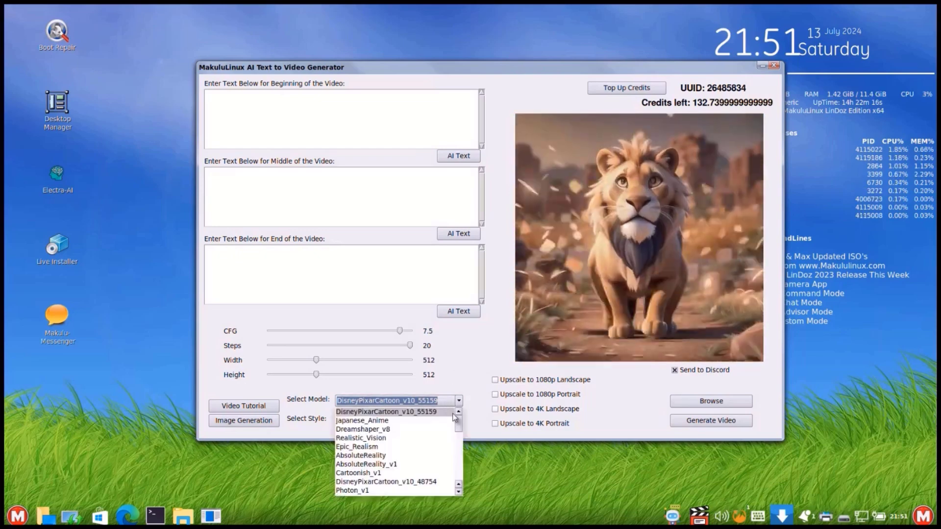
left_click_drag(461, 428, 462, 474)
scroll(416, 485, "up", 5)
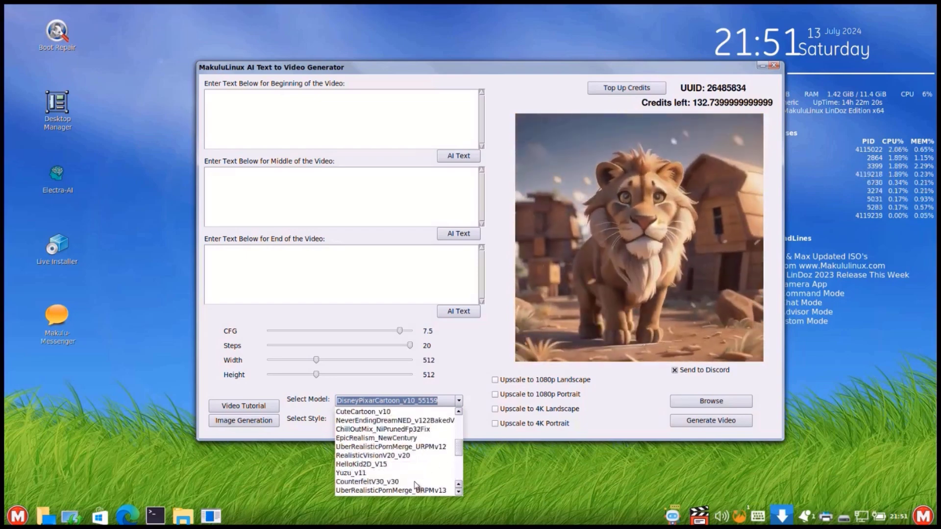
scroll(412, 466, "up", 5)
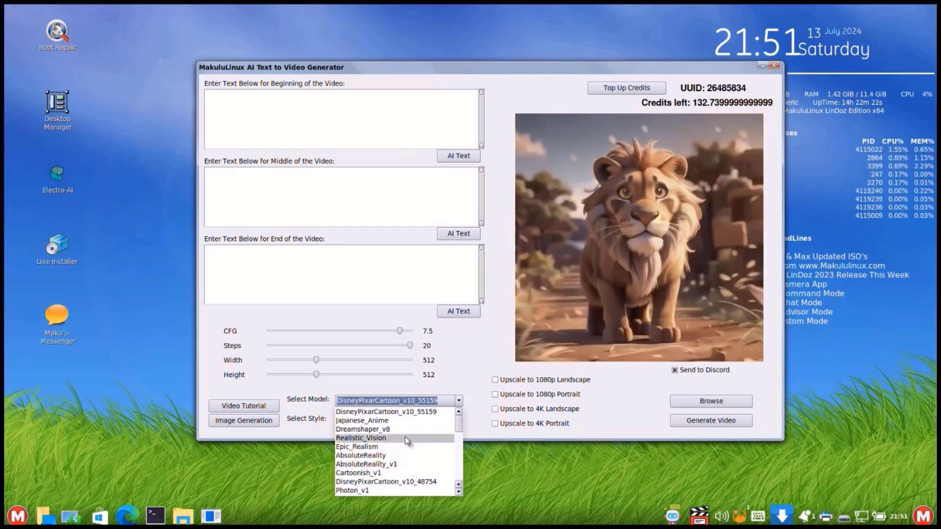
scroll(405, 439, "down", 10)
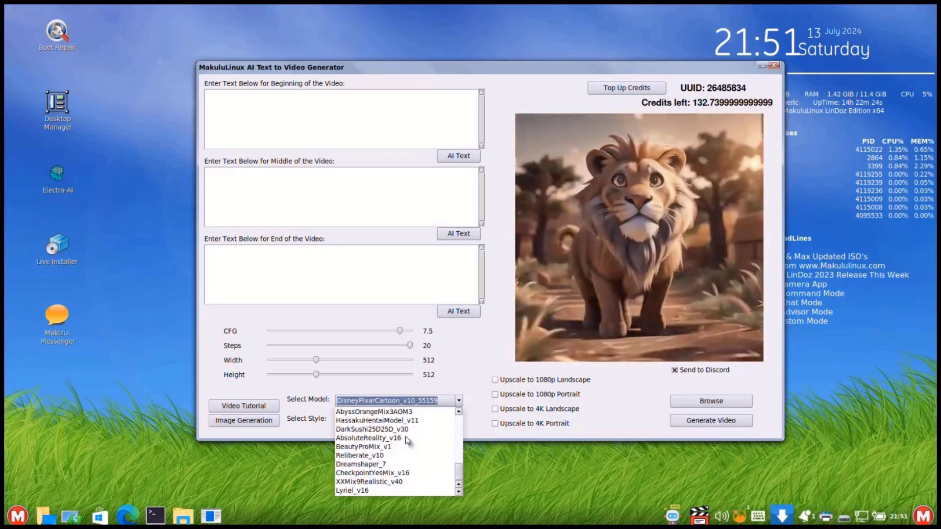
scroll(409, 465, "up", 5)
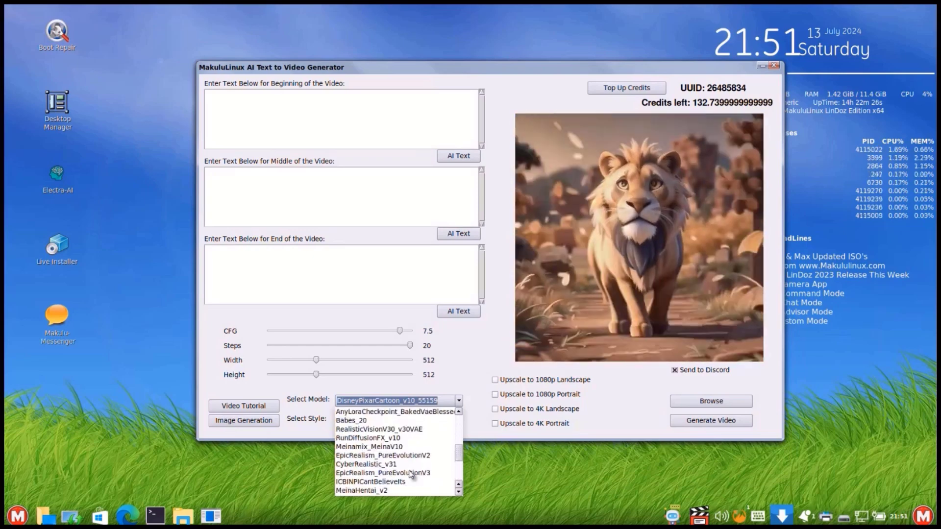
scroll(411, 475, "down", 2)
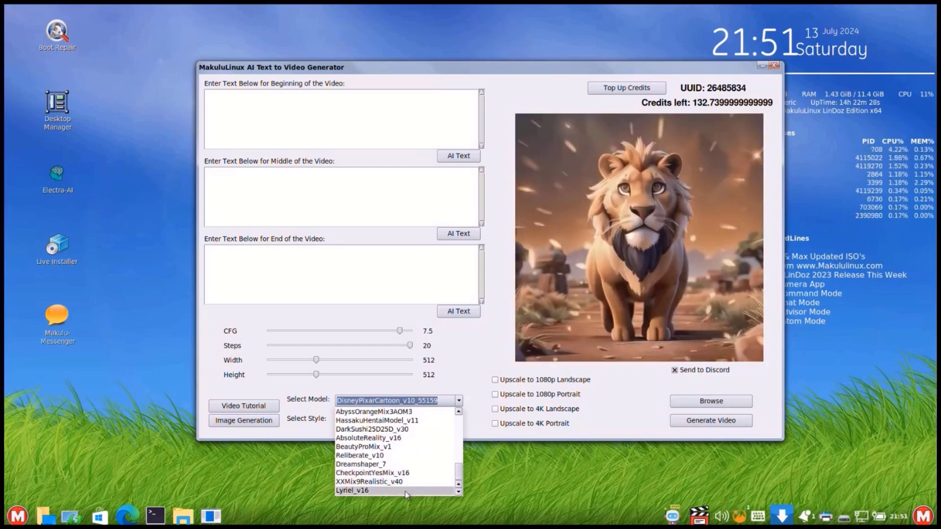
left_click(405, 491)
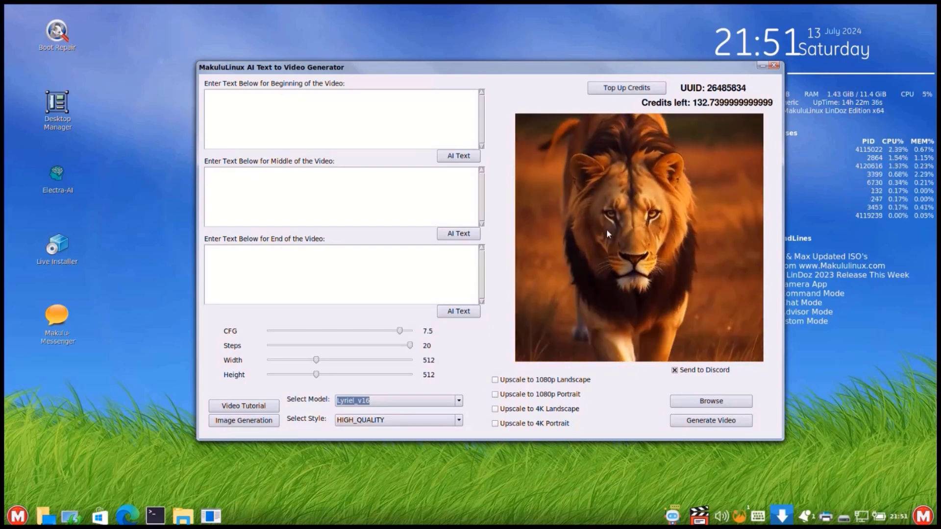
- Preview the Epic_Realism model again and set the video model to DisneyPixarCartoon_v10_55159
left_click(458, 400)
scroll(409, 448, "up", 6)
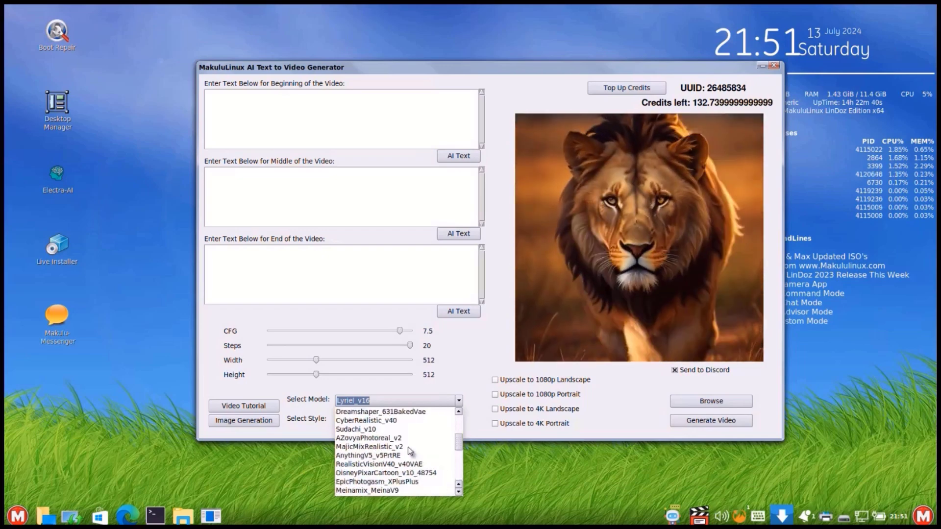
scroll(409, 449, "up", 3)
left_click(406, 447)
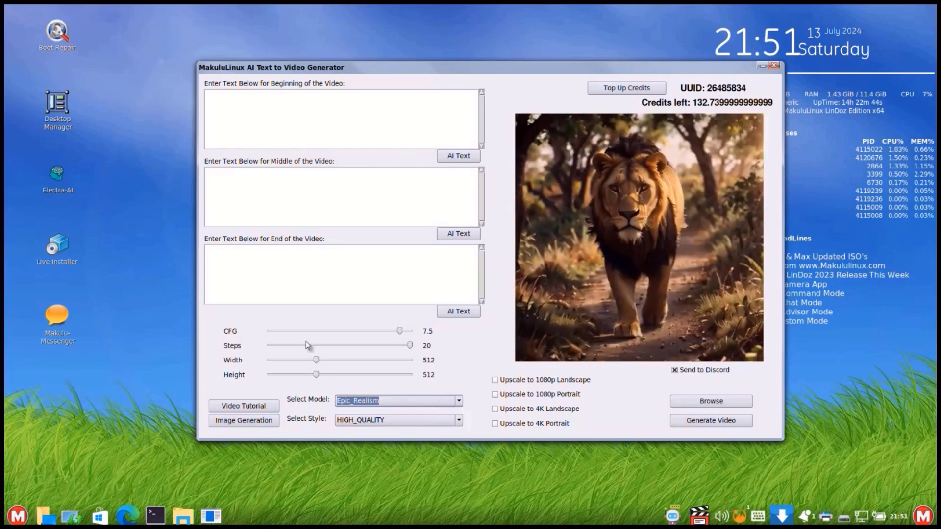
left_click(419, 401)
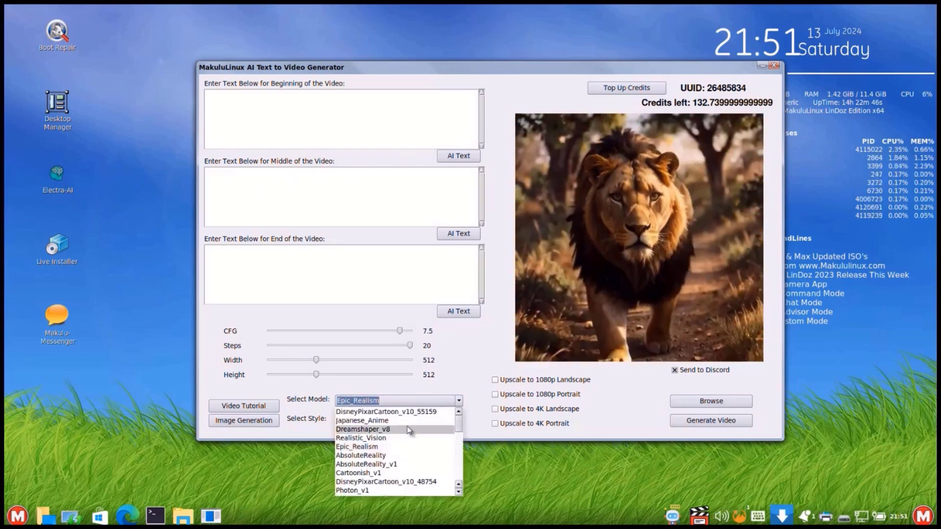
left_click(403, 412)
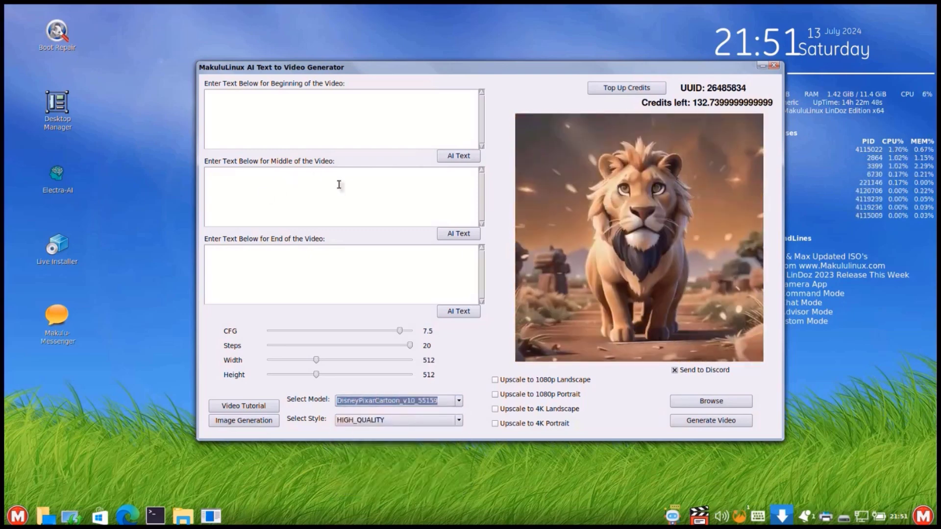
- Enter "a puppy dog" as the text for the beginning of the video and generate the video
left_click(404, 100)
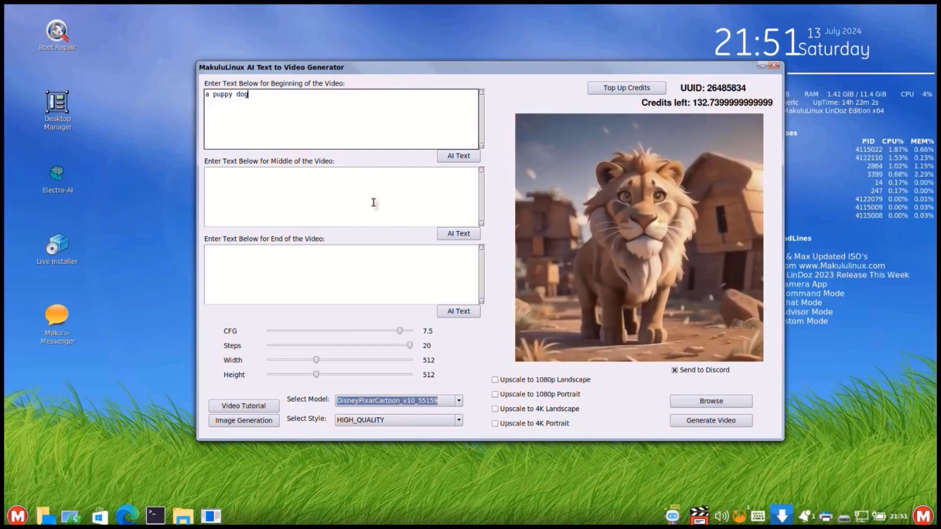
left_click(378, 274)
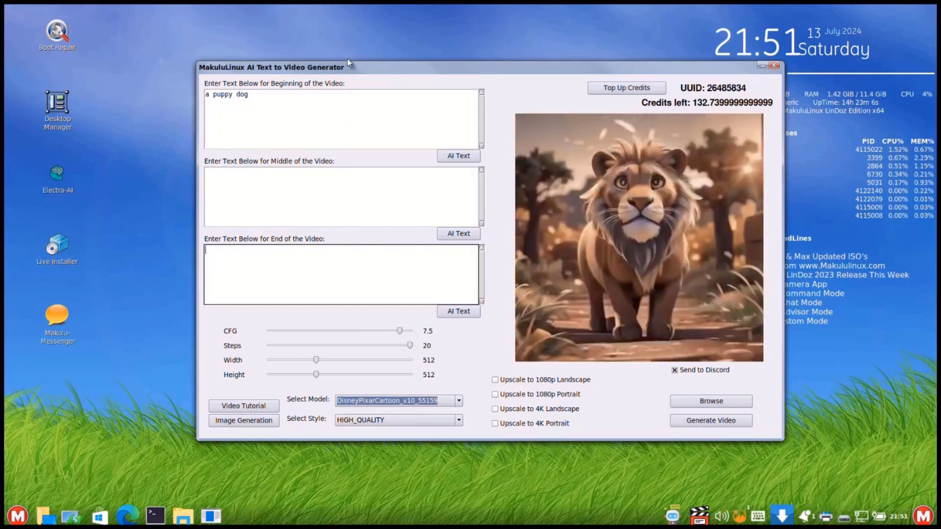
left_click_drag(360, 64, 342, 68)
left_click(286, 109)
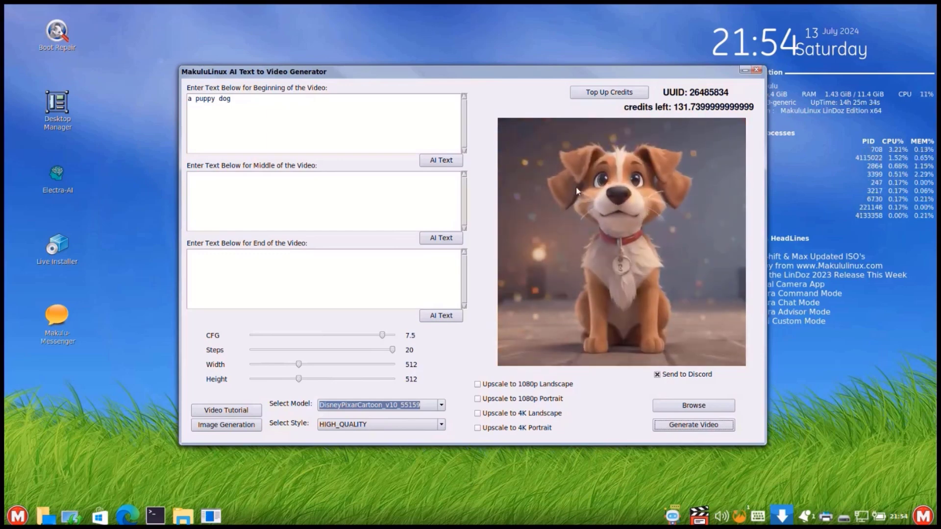
- Open the generated puppy video from the Videos folder, watch it, and close the player and folder
left_click_drag(517, 70, 535, 70)
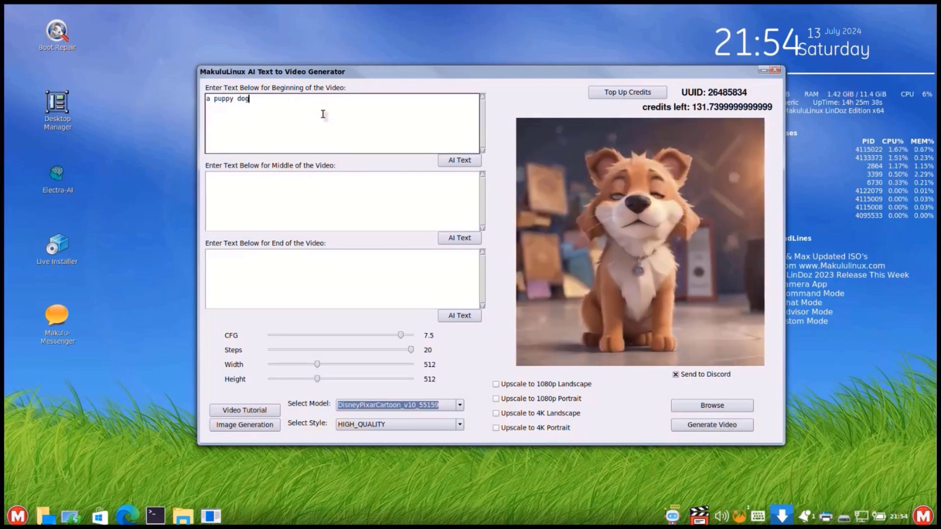
left_click(322, 113)
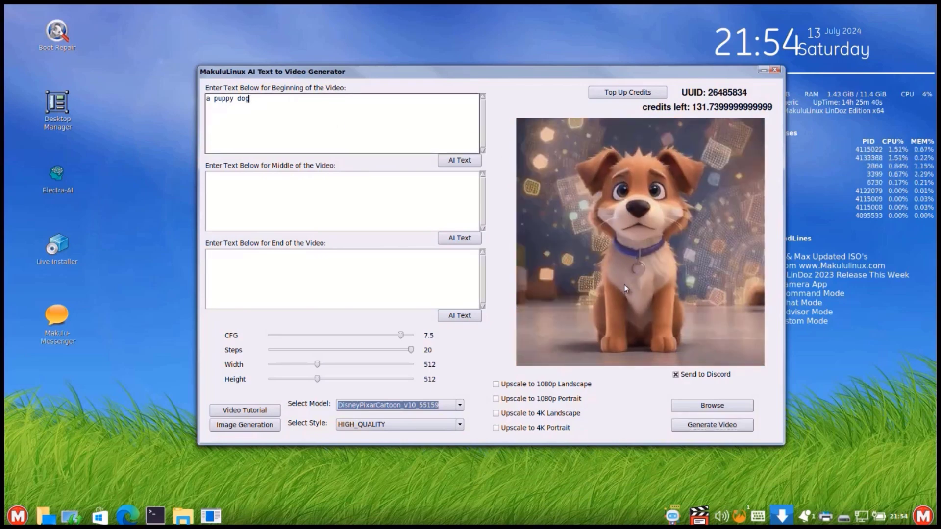
left_click(696, 407)
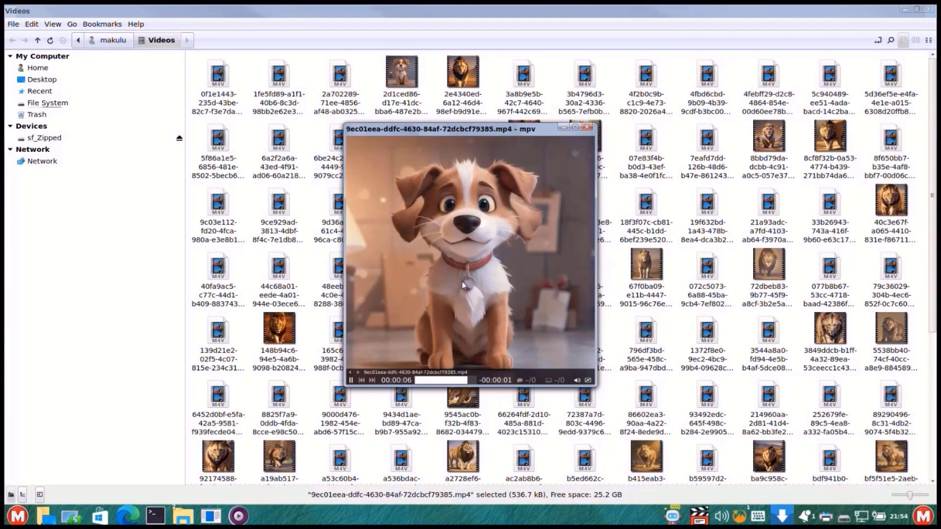
left_click(588, 128)
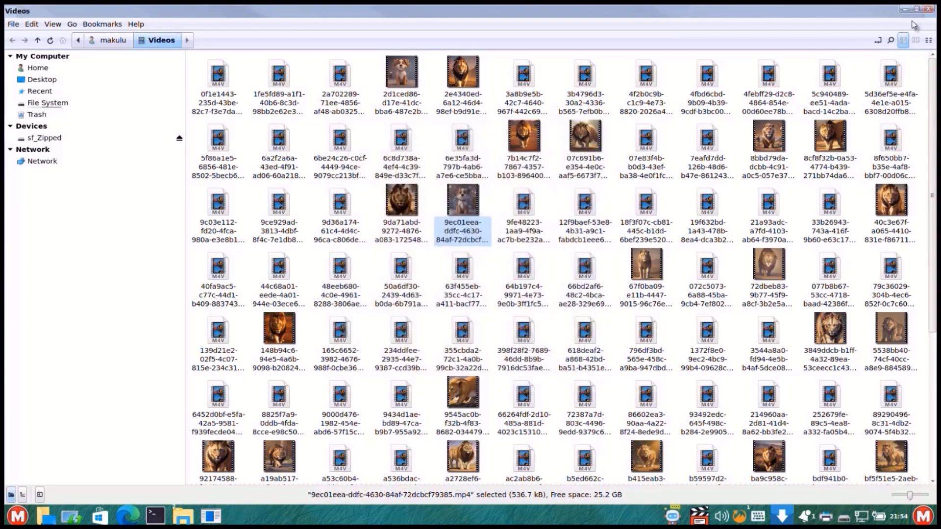
left_click(929, 10)
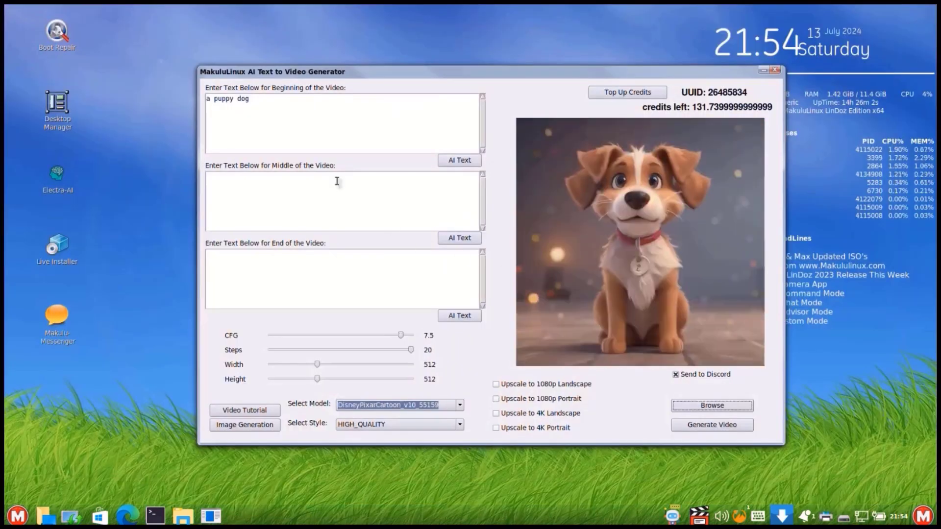
- Look through the model list and select AbsoluteReality_v16 to preview it
left_click(401, 410)
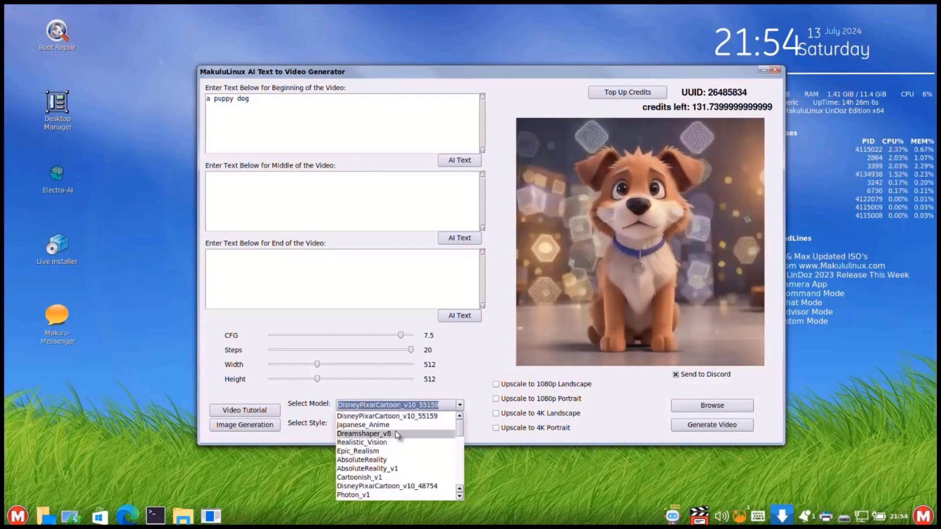
key("Escape")
left_click(393, 406)
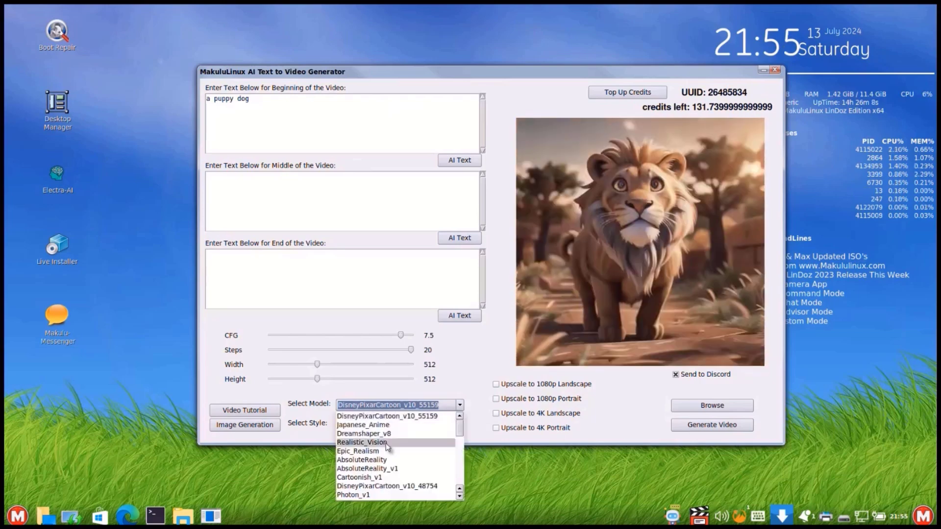
scroll(390, 451, "down", 10)
scroll(391, 454, "down", 10)
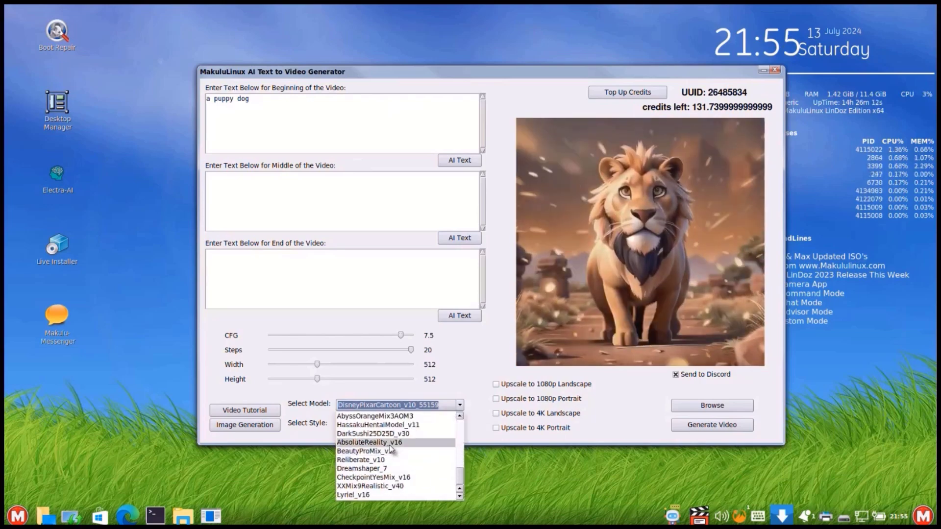
left_click(390, 443)
- Preview the Dreamshaper_7 and CheckpointYesMix_v16 models by selecting each one as the video model
left_click(441, 404)
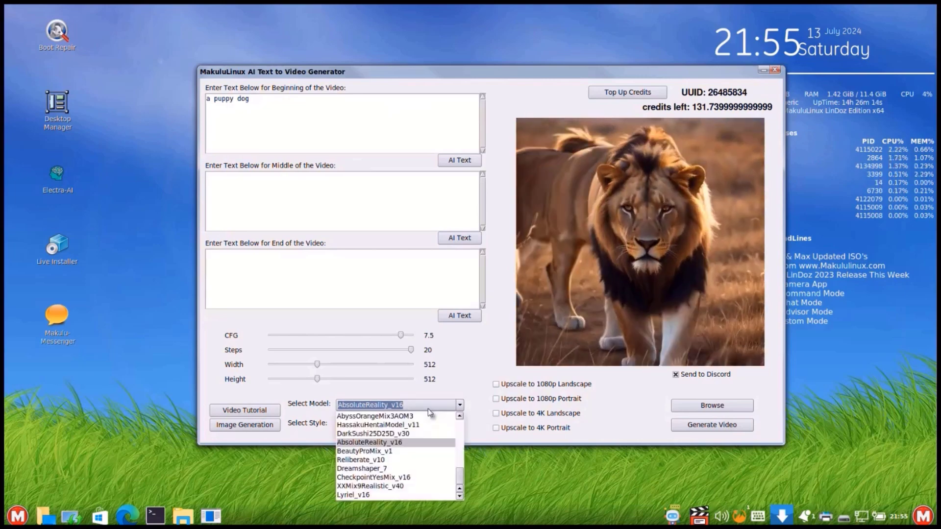
left_click(411, 469)
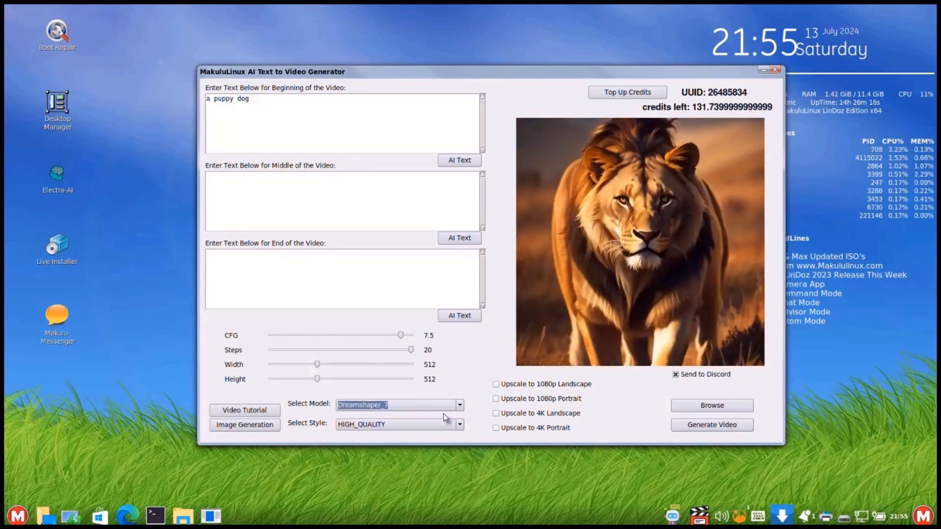
left_click(412, 405)
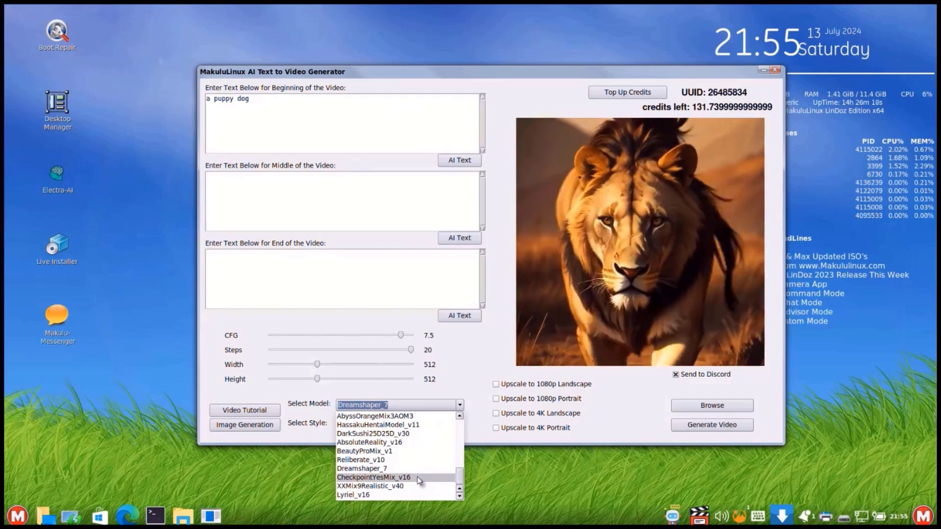
left_click(419, 478)
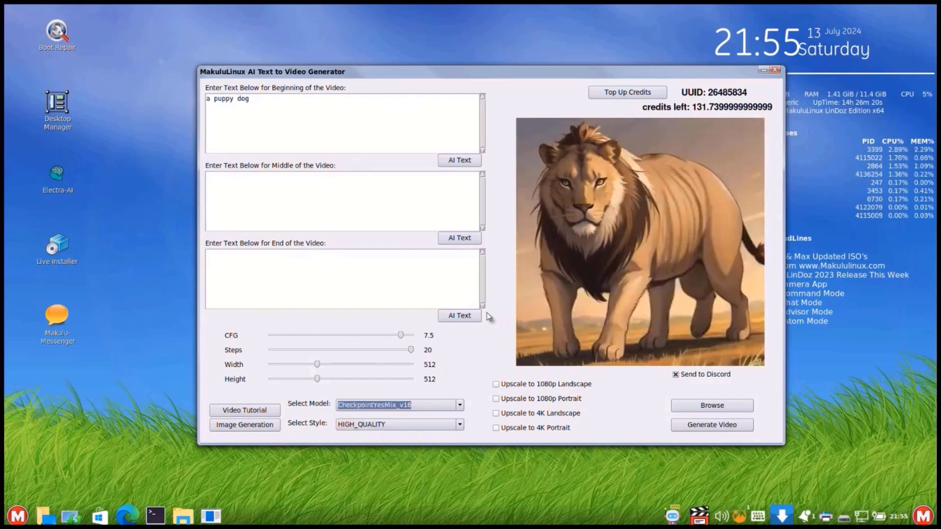
- Preview the Deliberate_v3, RealisticVisionV40_v12 and ChillOutMix_NiPrunedFp32 video models one after another
left_click(426, 401)
scroll(401, 462, "up", 2)
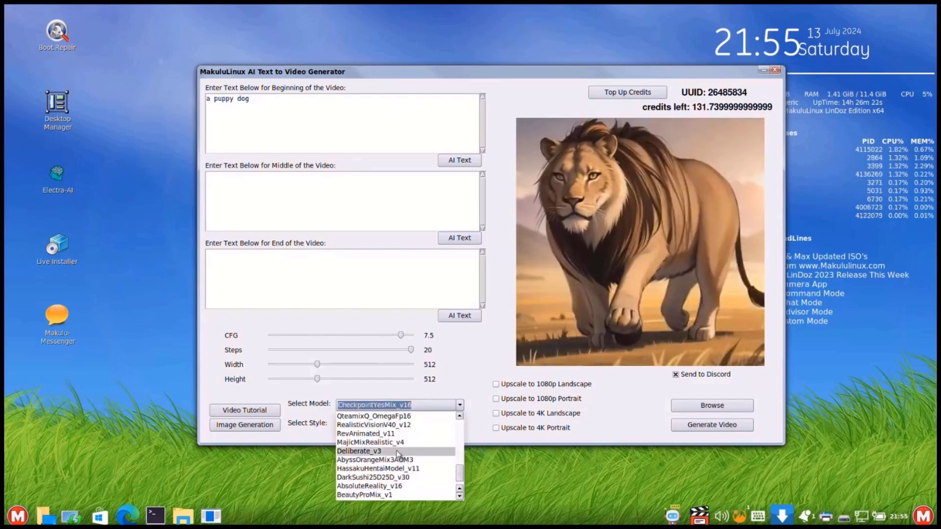
left_click(396, 450)
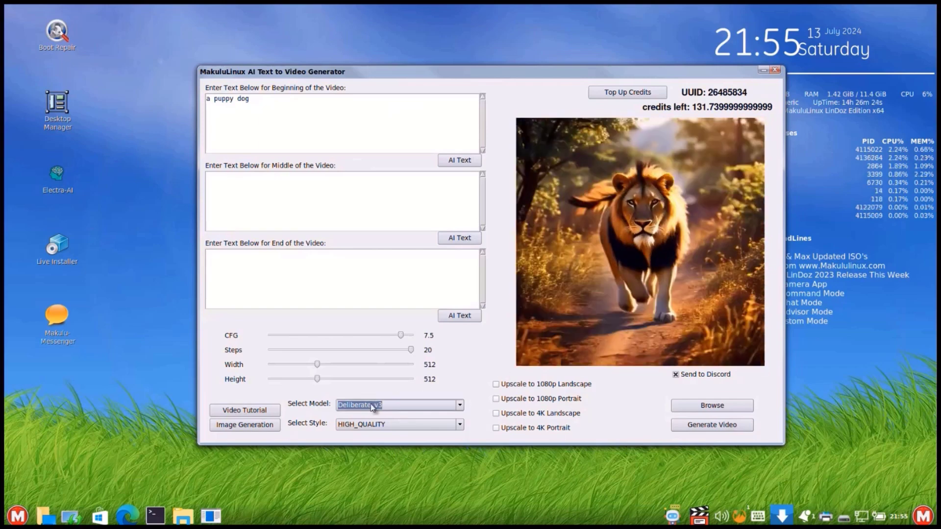
left_click(426, 405)
left_click(382, 428)
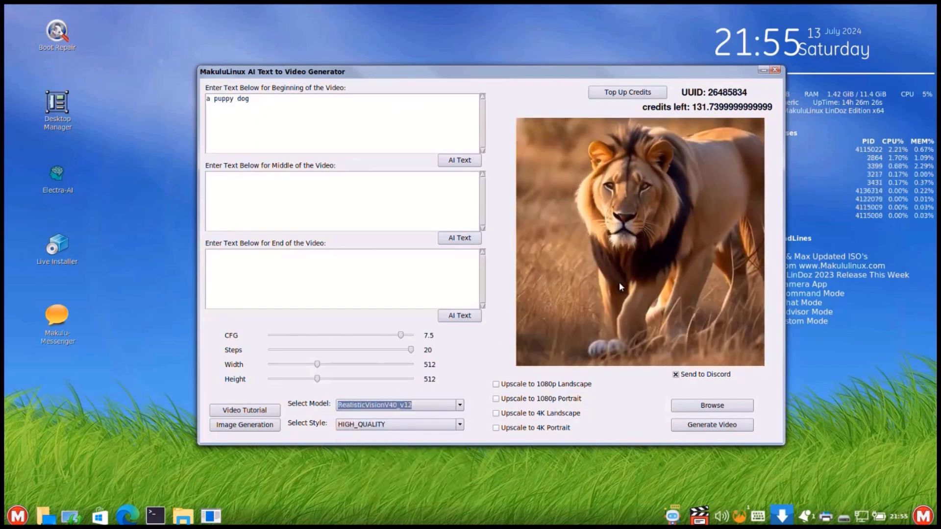
left_click(425, 405)
scroll(397, 456, "down", 3)
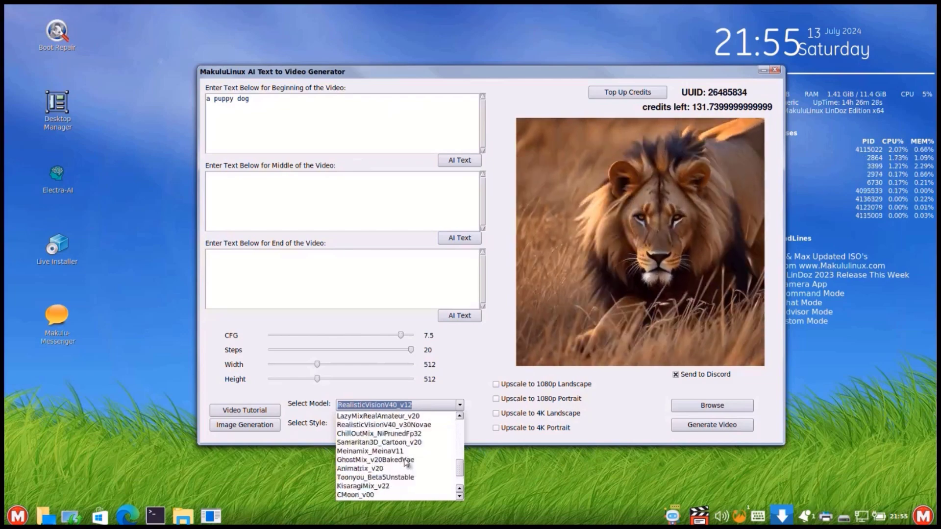
left_click(373, 485)
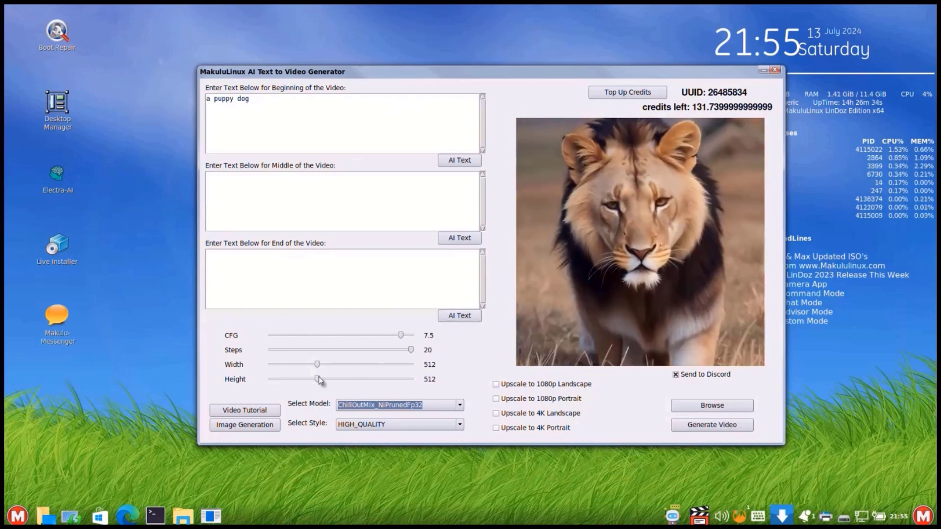
- Switch to image generation and generate a 1024 x 576 image of a cute, playful puppy running in a grassy field with the Morpheus model
left_click(270, 425)
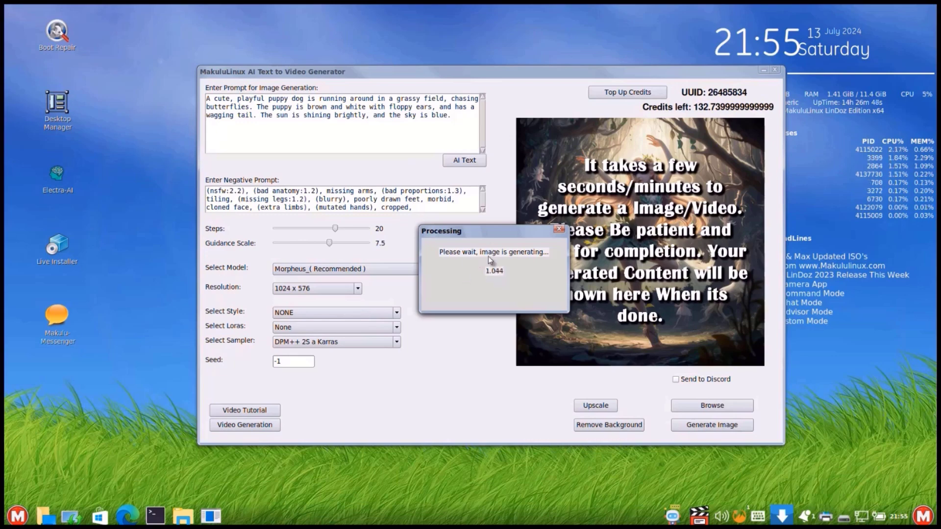
left_click_drag(486, 233, 472, 205)
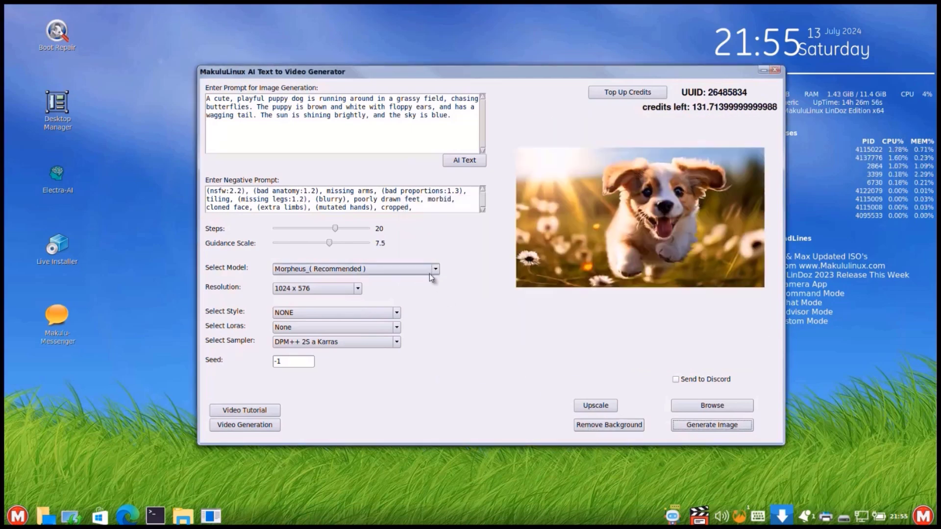
- Look through the image model list, keep Morpheus_( Recommended ), and remove the background from the generated puppy image
left_click(429, 272)
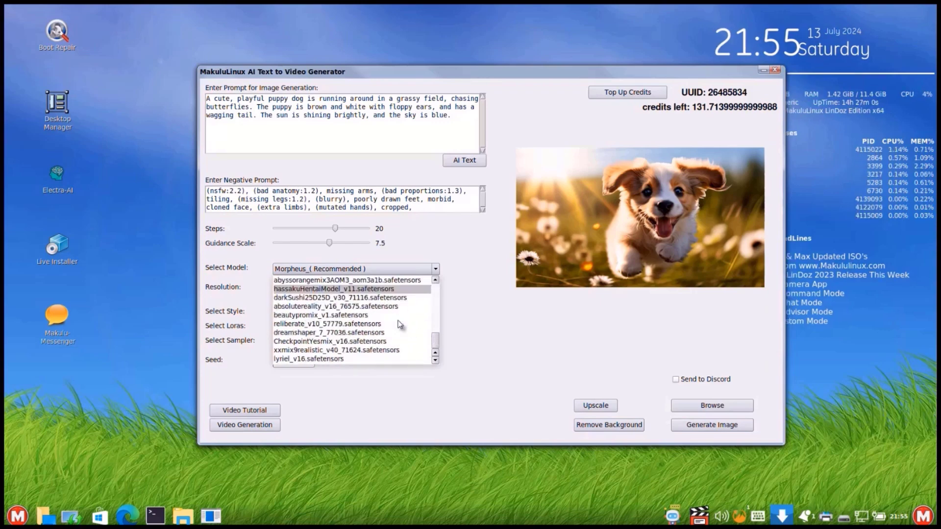
left_click(487, 328)
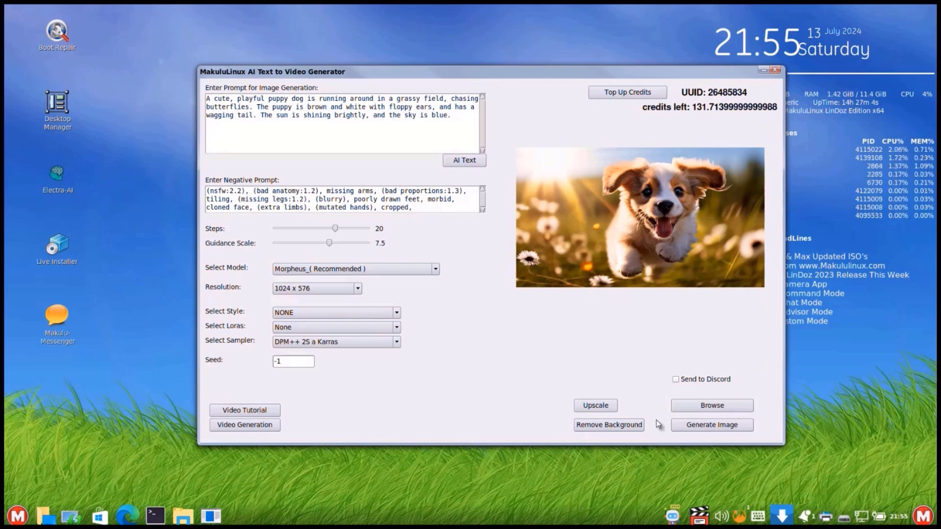
left_click(608, 426)
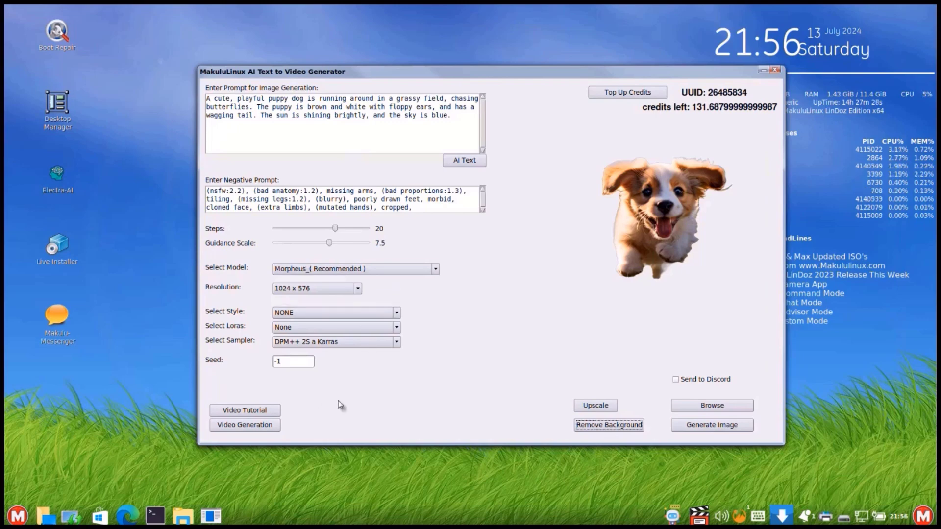
- Switch back and forth between the image generation and video generation views, ending on video generation
left_click(265, 428)
left_click(265, 429)
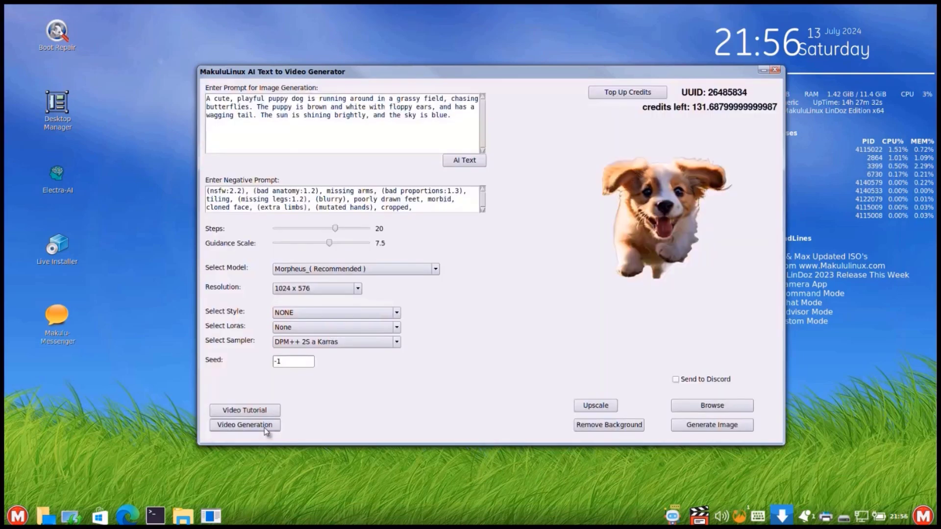
left_click(265, 429)
left_click(265, 429)
left_click(264, 428)
left_click(264, 428)
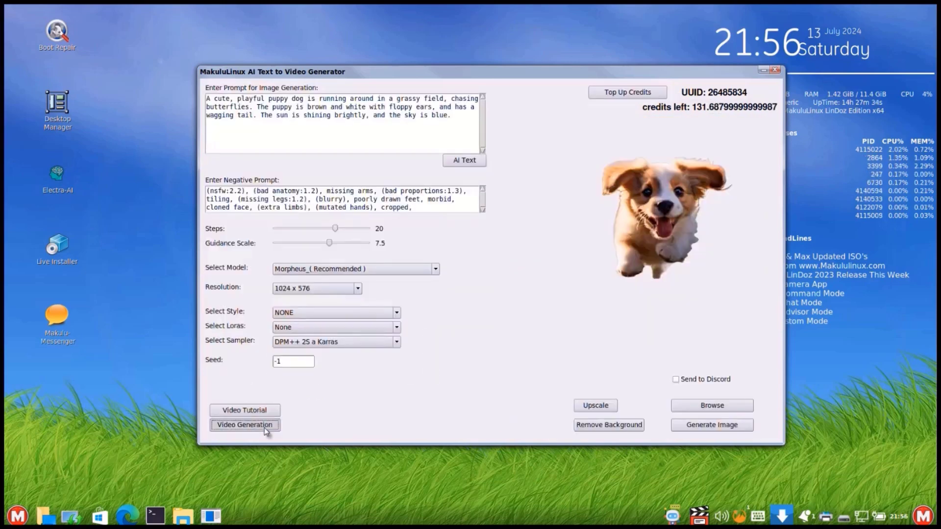
left_click(264, 427)
left_click(264, 428)
left_click(264, 428)
left_click(263, 428)
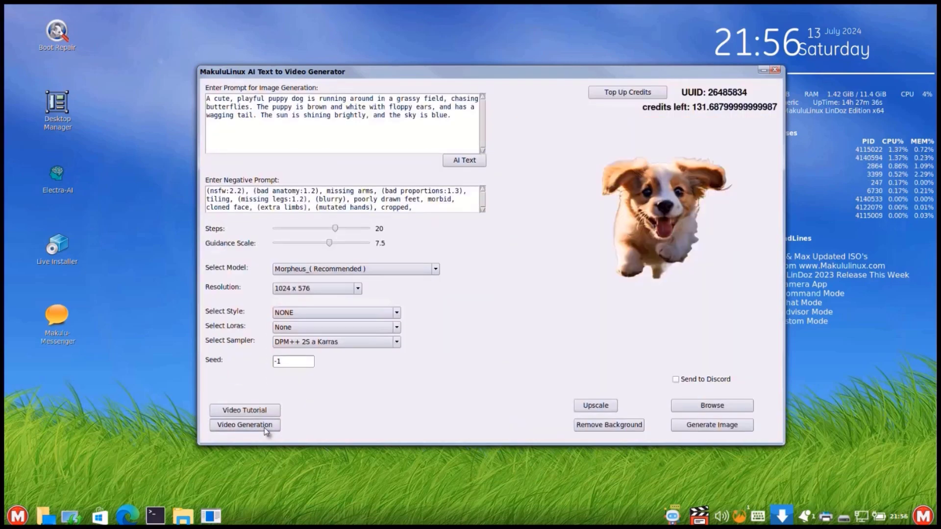
left_click(264, 427)
left_click(264, 427)
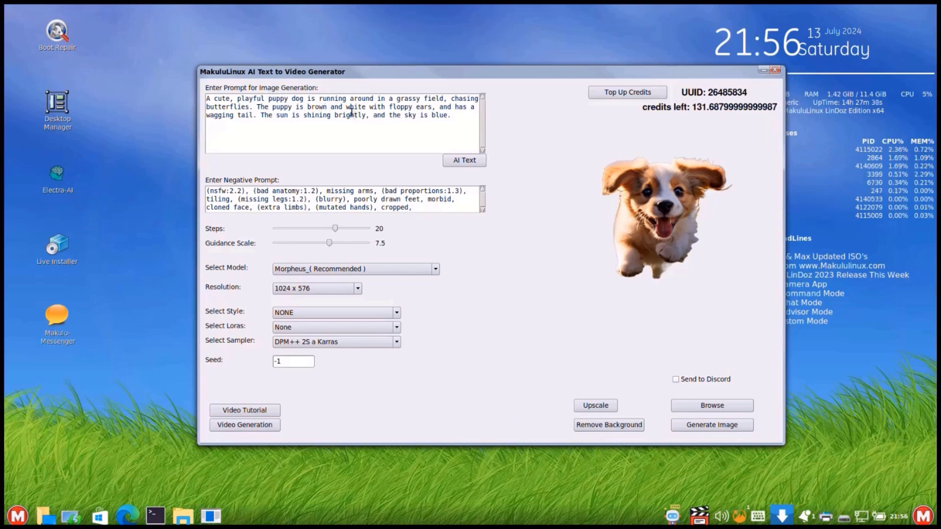
left_click(270, 427)
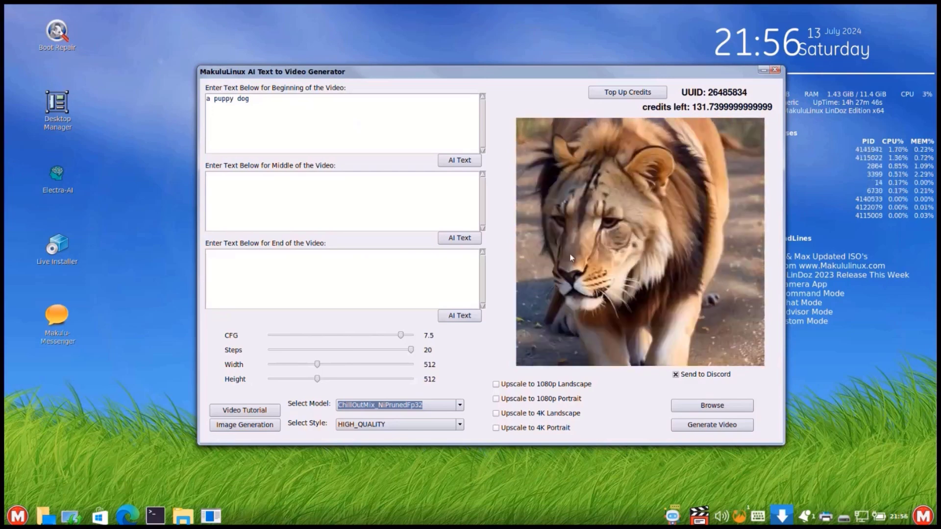
left_click(280, 426)
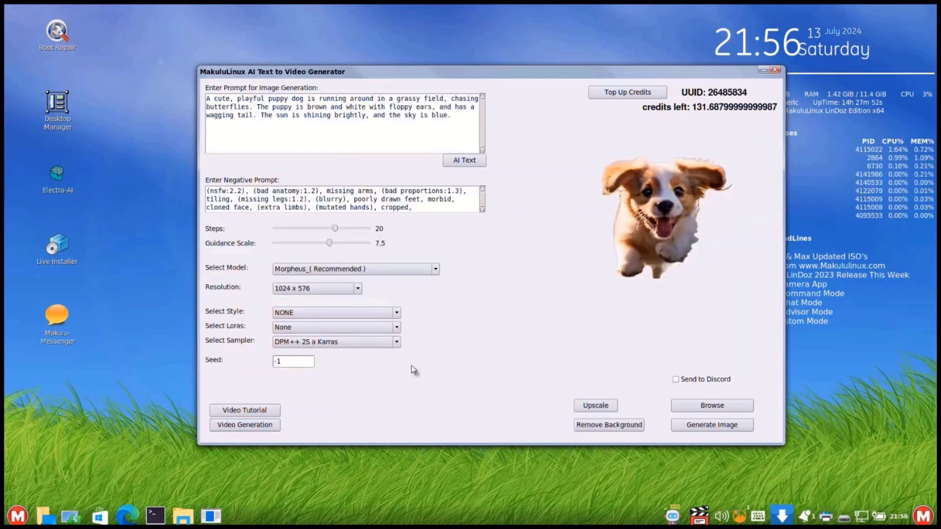
left_click(253, 424)
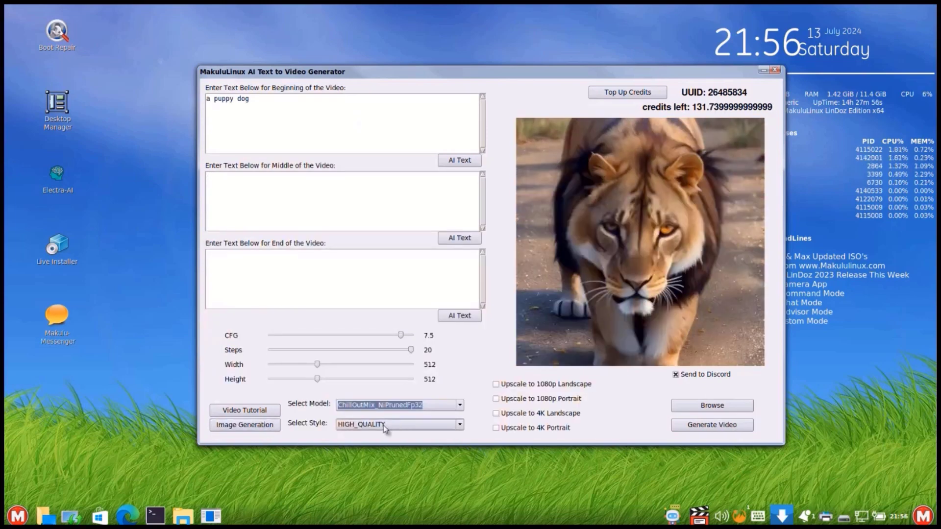
left_click(267, 425)
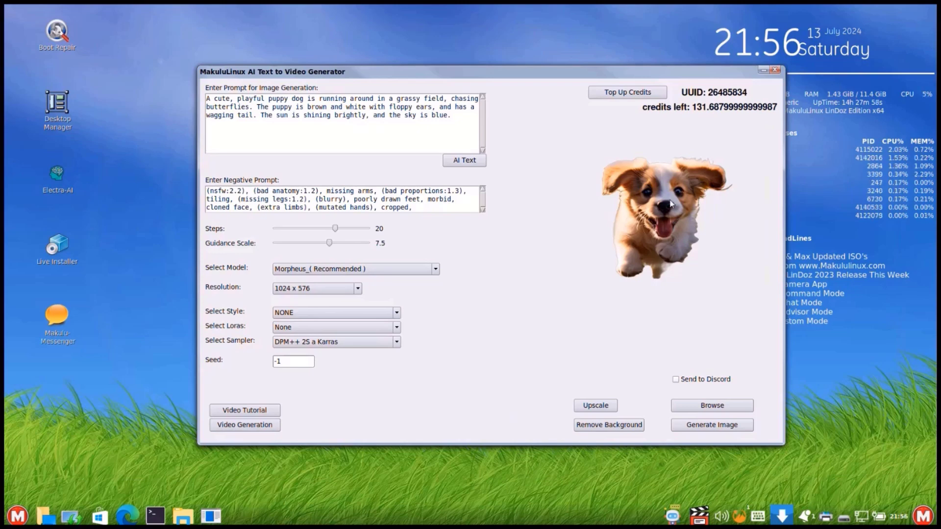
left_click(249, 427)
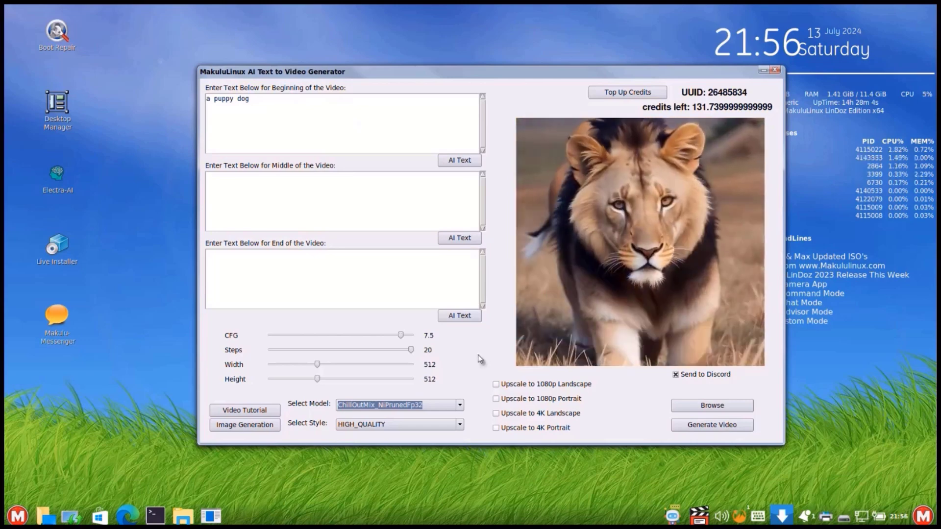
- Set the video model to RealisticVisionV30_v30VAE and briefly revisit the image generation view before returning to video generation
left_click(392, 408)
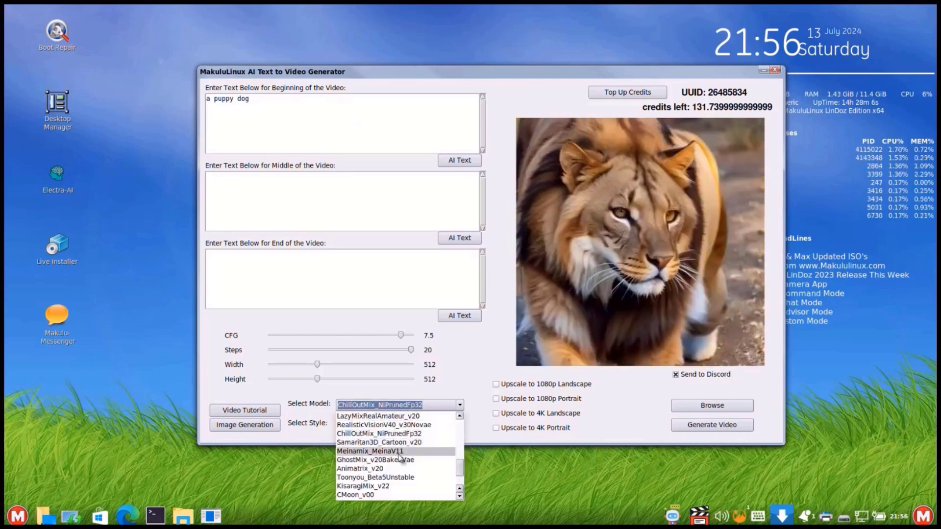
scroll(399, 458, "down", 3)
left_click(393, 433)
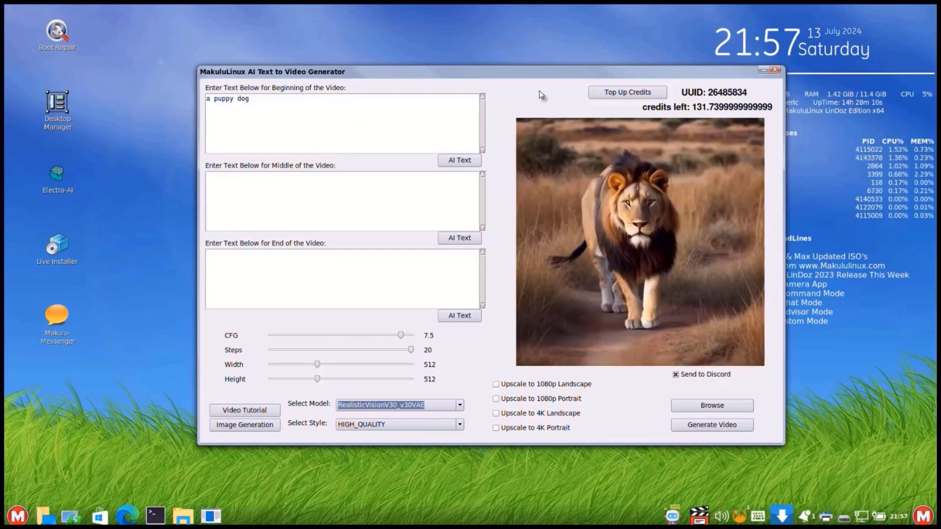
mouse_move(509, 77)
left_mouse_down()
mouse_move(520, 81)
mouse_move(512, 80)
left_mouse_up()
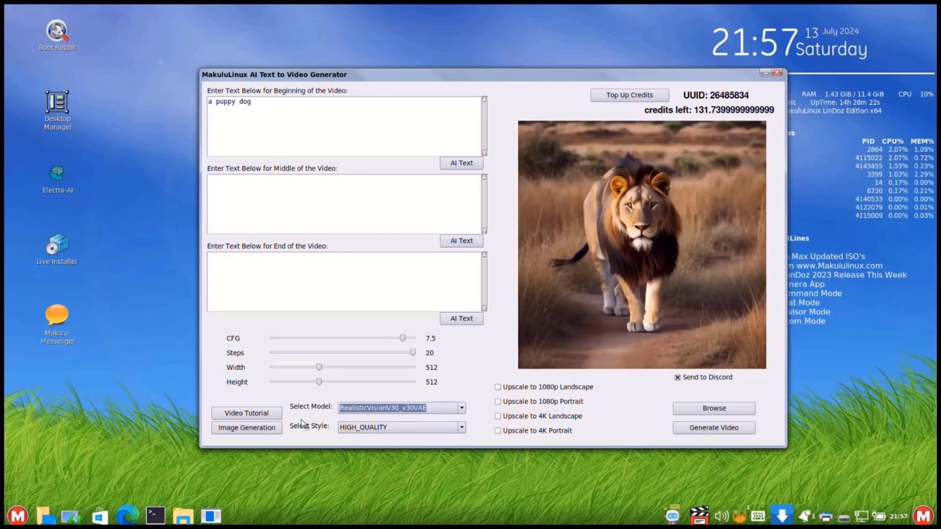
left_click(246, 427)
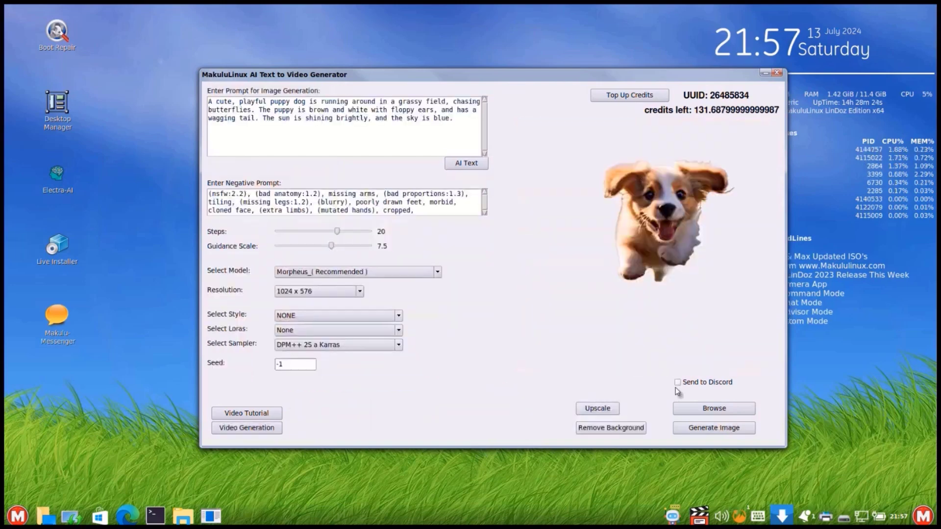
left_click(232, 433)
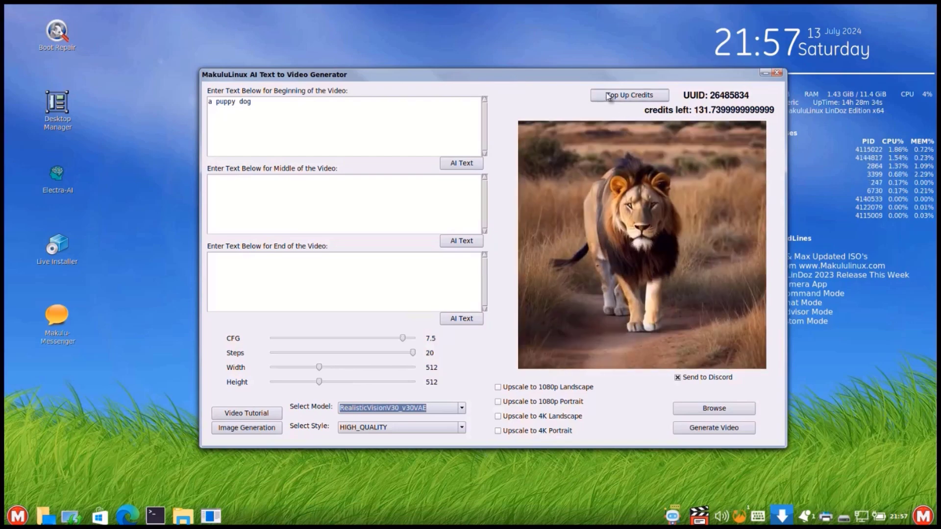
- Open the credit top-up page, declining the new keyring, and review the UUID instructions and the generation breakdown for 80 credits
left_click(629, 95)
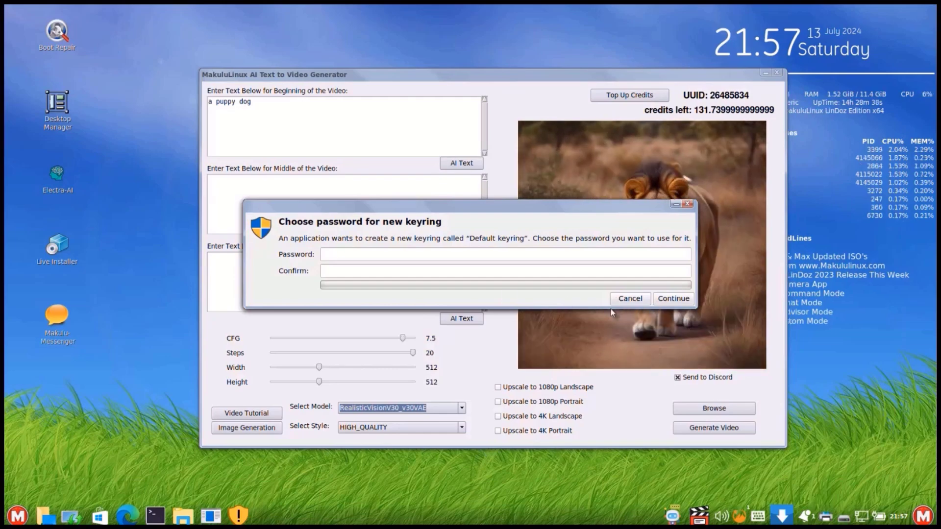
left_click(616, 300)
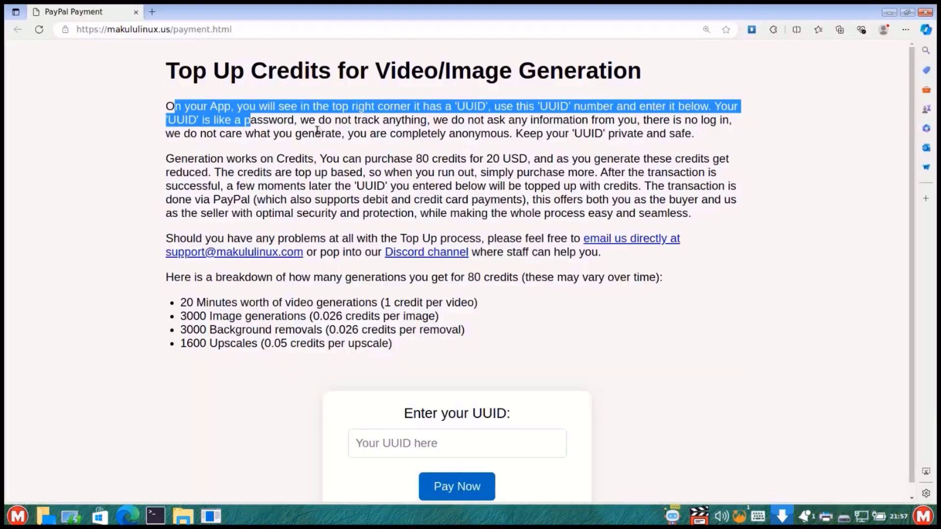
left_click_drag(317, 130, 458, 201)
left_click(495, 323)
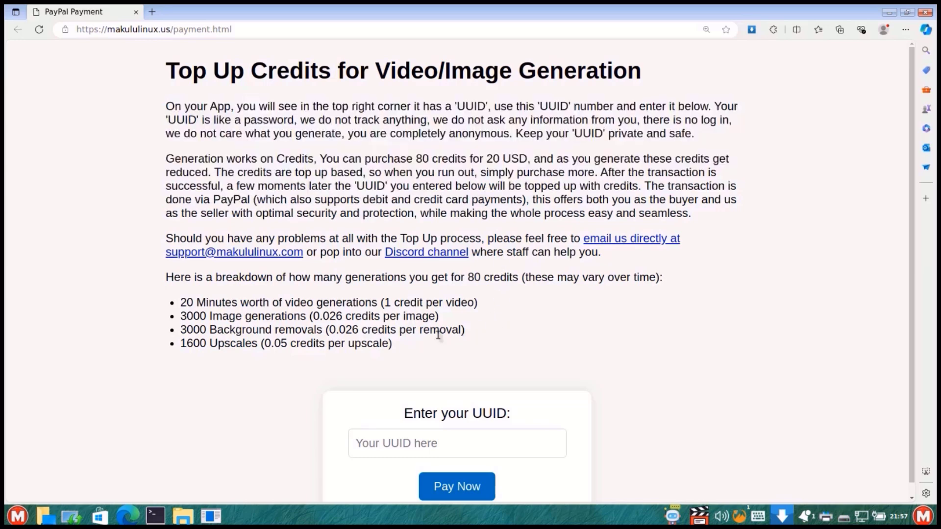
left_click_drag(409, 352, 281, 299)
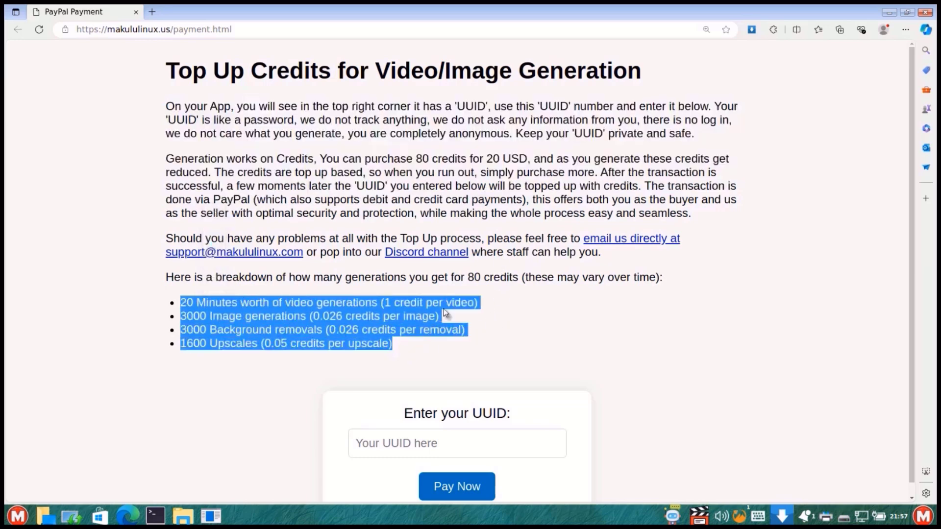
scroll(443, 309, "down", 1)
left_click(376, 305)
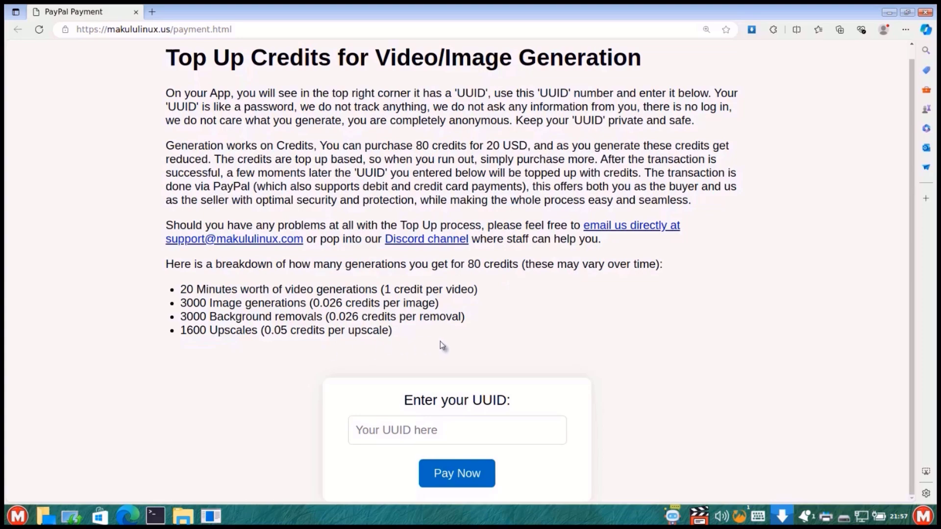
- Shrink the payment page's browser window from full size and move it up to the desktop's upper edge
left_click(889, 12)
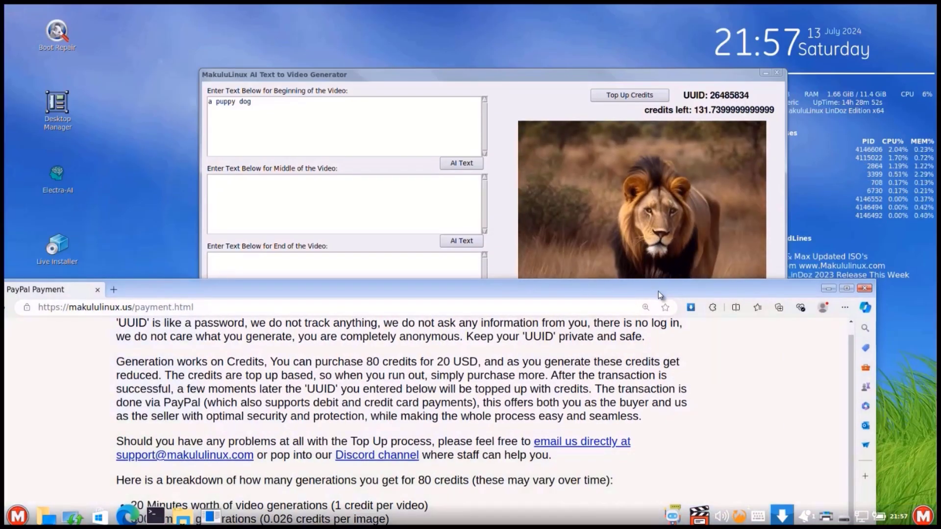
left_click_drag(658, 291, 658, 7)
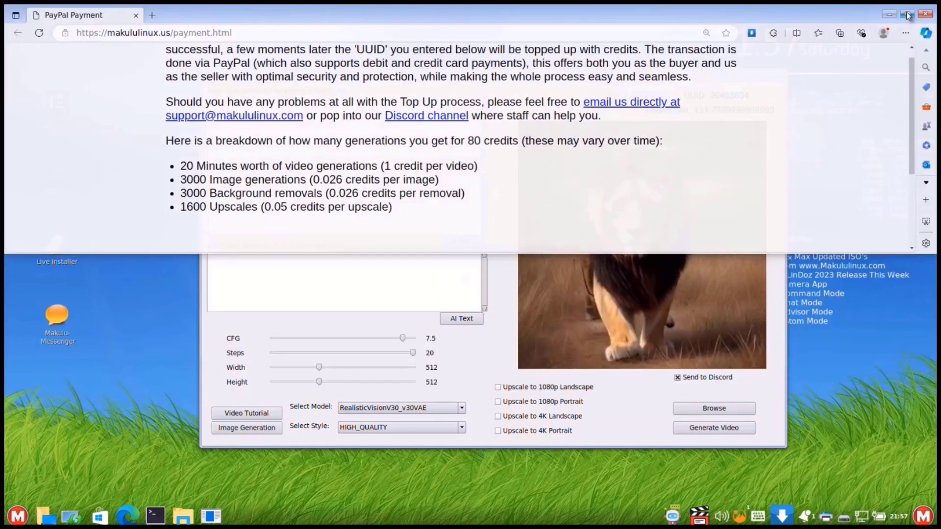
- Maximize the payment page's window, restore and narrow it over the generator, and close it
key("super+Up")
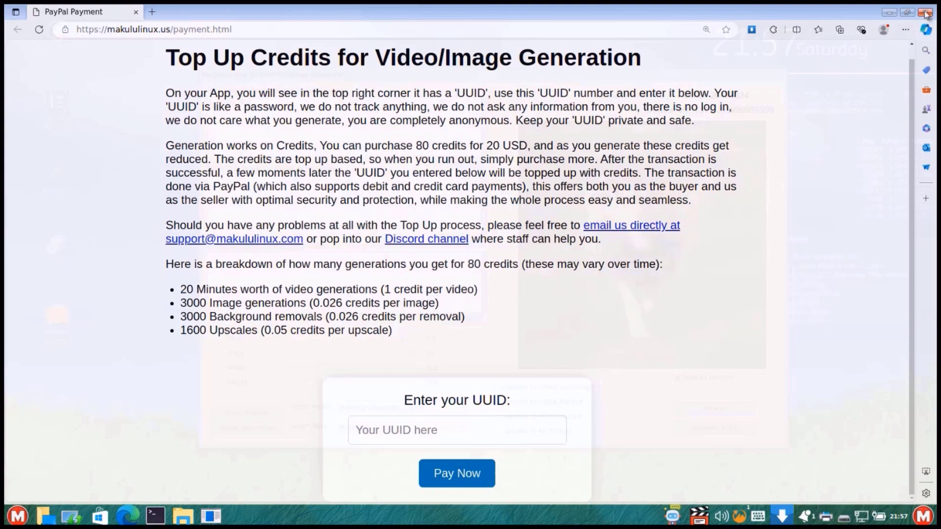
left_click_drag(773, 18, 765, 220)
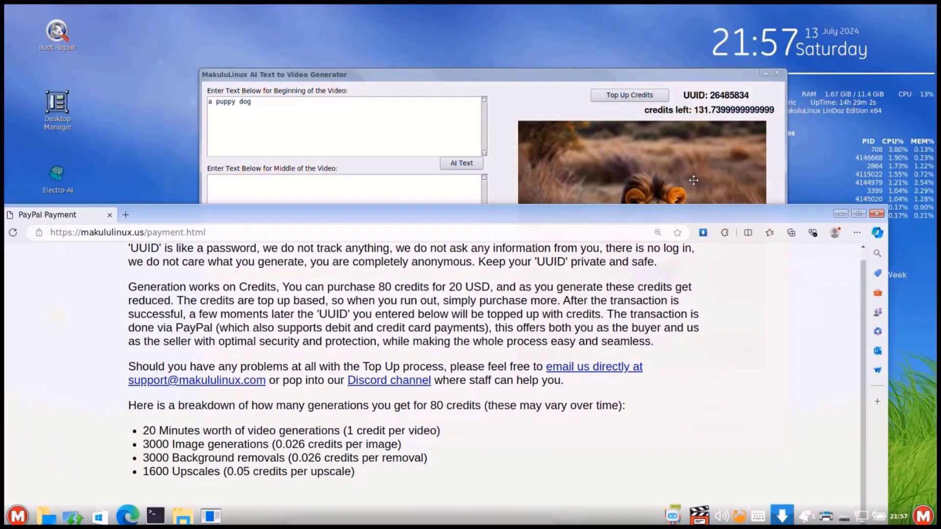
left_click_drag(611, 221, 649, 84)
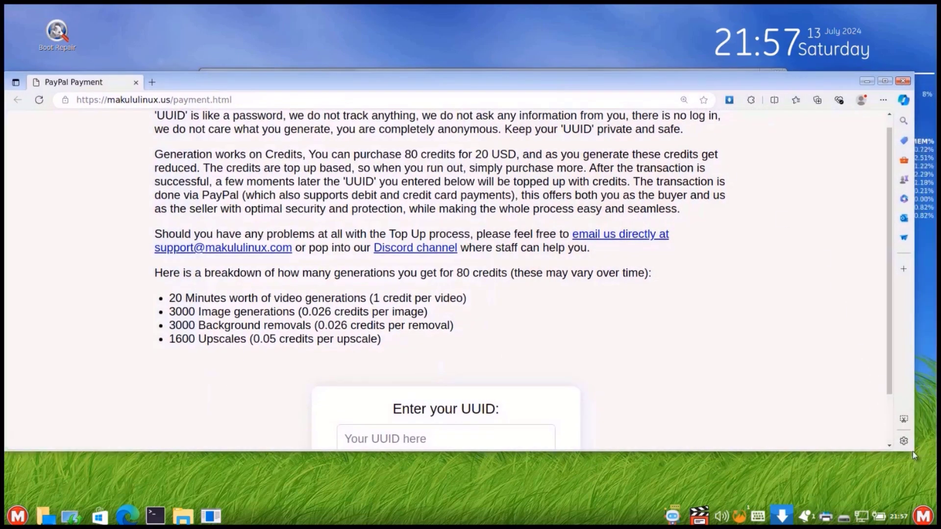
left_click_drag(915, 452, 628, 503)
left_click_drag(584, 78, 777, 55)
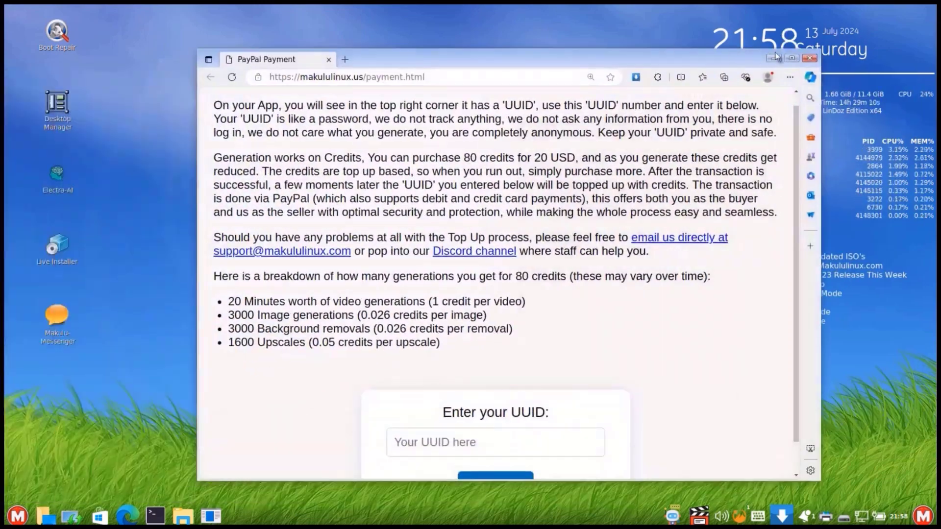
left_click(809, 60)
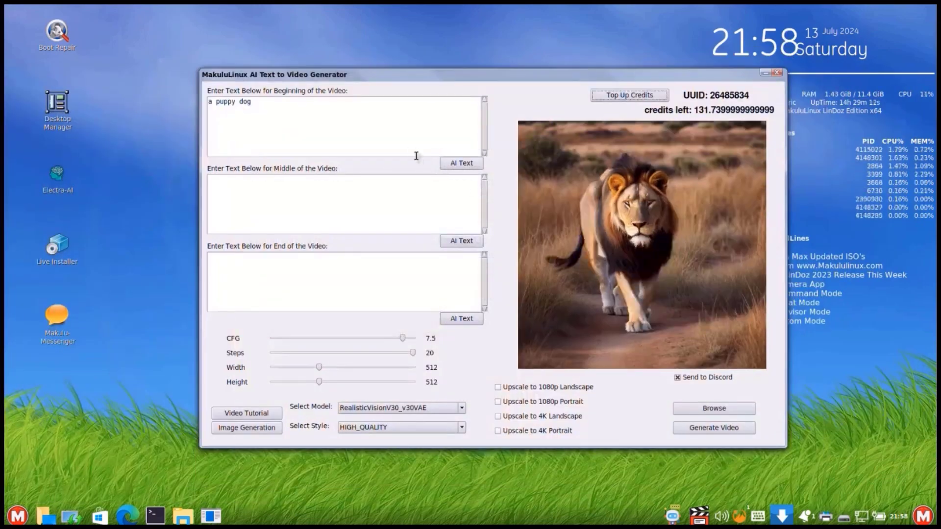
- Move the generator window slightly lower and switch Send to Discord off and back on
mouse_move(437, 77)
left_mouse_down()
mouse_move(361, 130)
mouse_move(575, 84)
mouse_move(477, 36)
mouse_move(437, 74)
left_mouse_up()
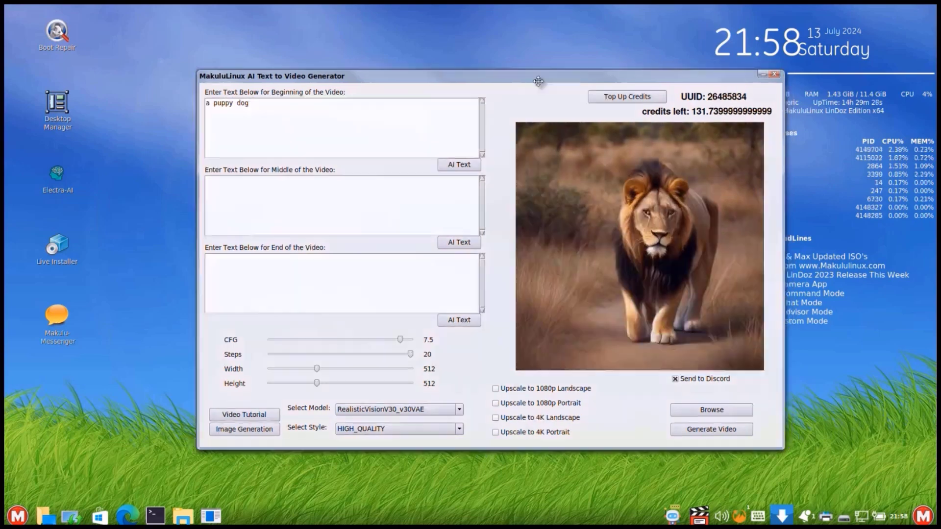
left_click_drag(563, 73, 578, 105)
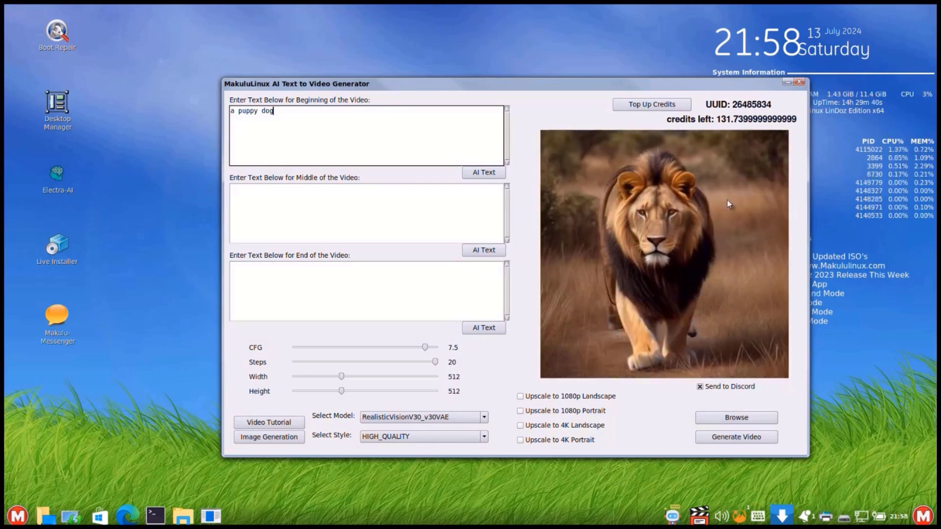
left_click(703, 387)
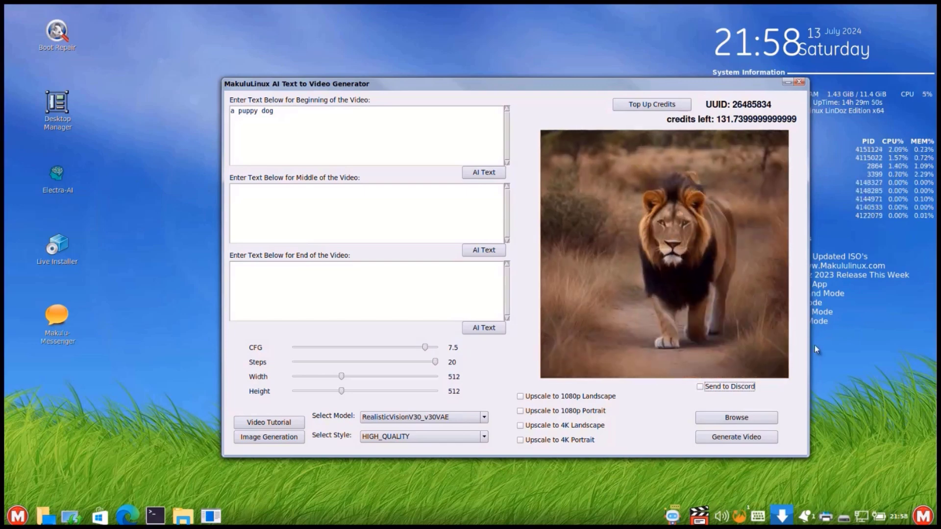
left_click(729, 386)
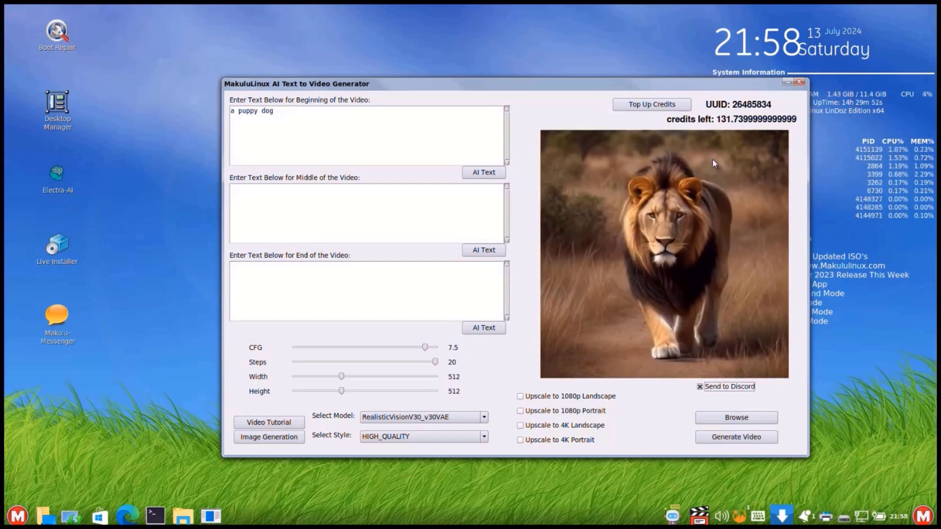
- Open the image generation view twice, returning to the video generation view each time
left_click(269, 437)
left_click(274, 437)
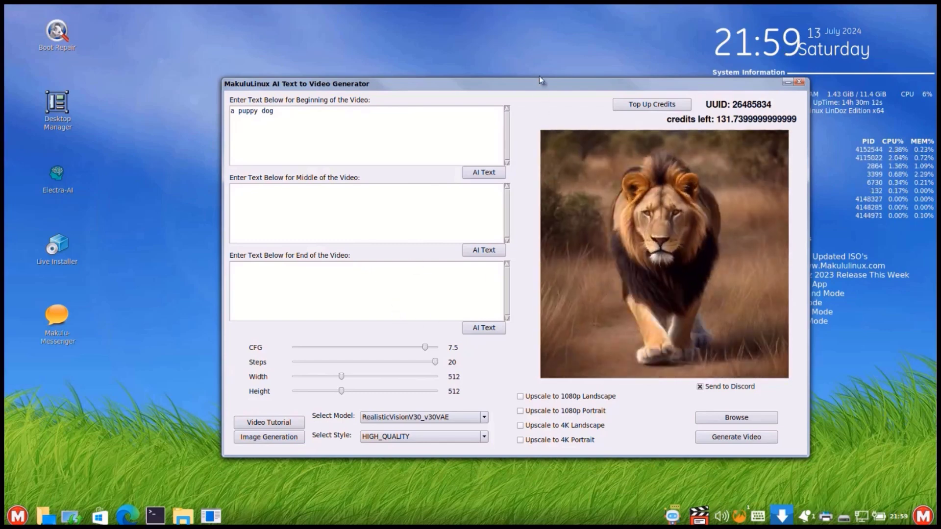
left_click_drag(539, 81, 540, 74)
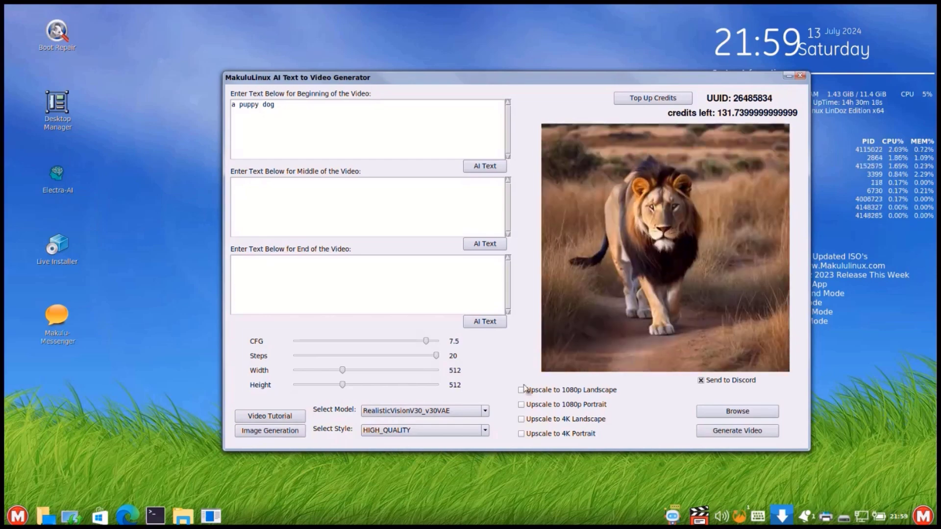
left_click(267, 431)
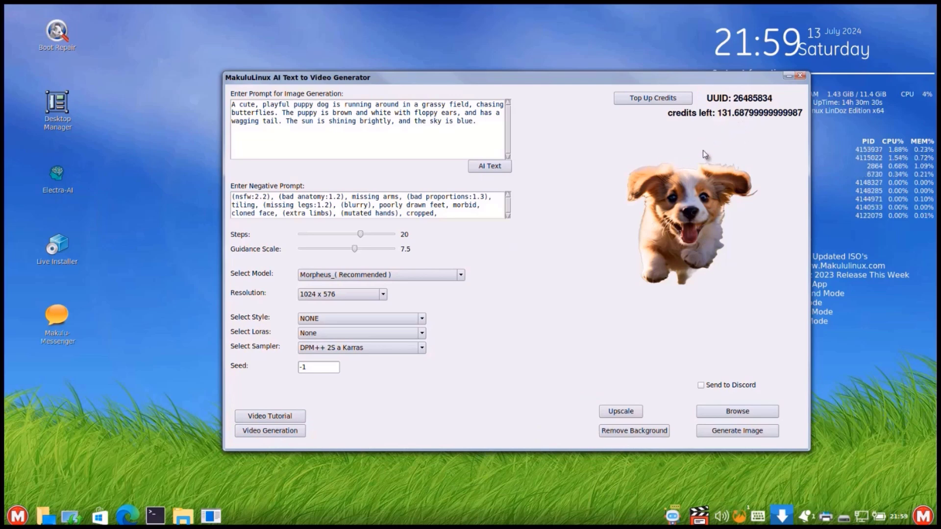
left_click(281, 431)
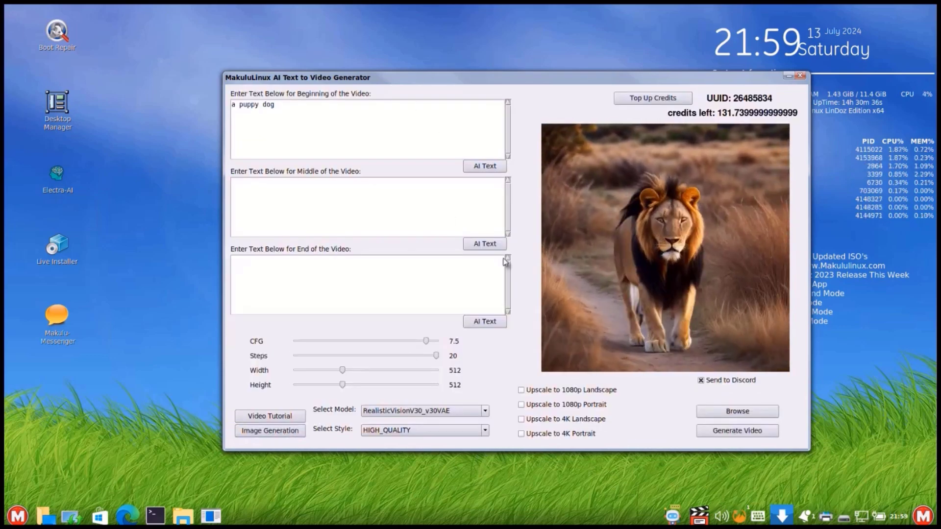
mouse_move(427, 77)
left_mouse_down()
mouse_move(425, 64)
mouse_move(418, 77)
left_mouse_up()
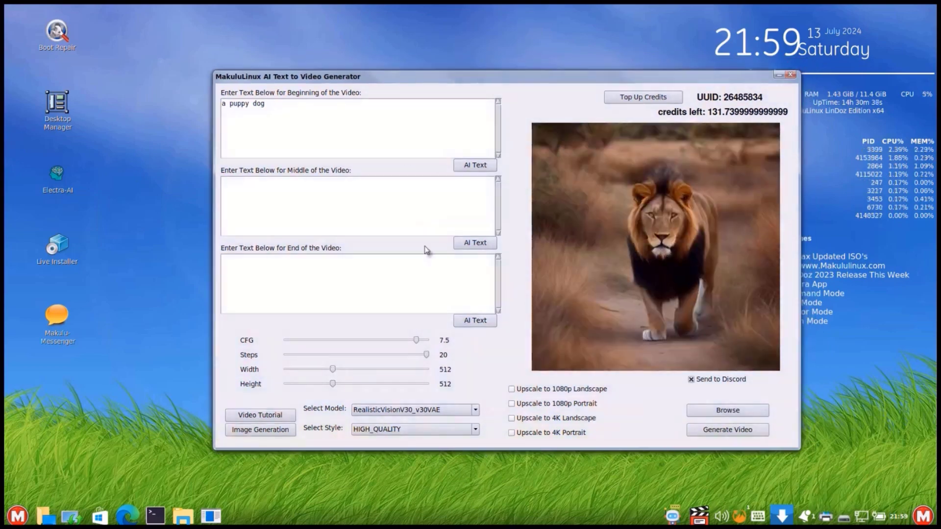
- Preview the video models Sudachi_v10, WD-KL-F8-Anime2 and Realistic_Vision one after another
left_click(404, 416)
scroll(410, 441, "down", 3)
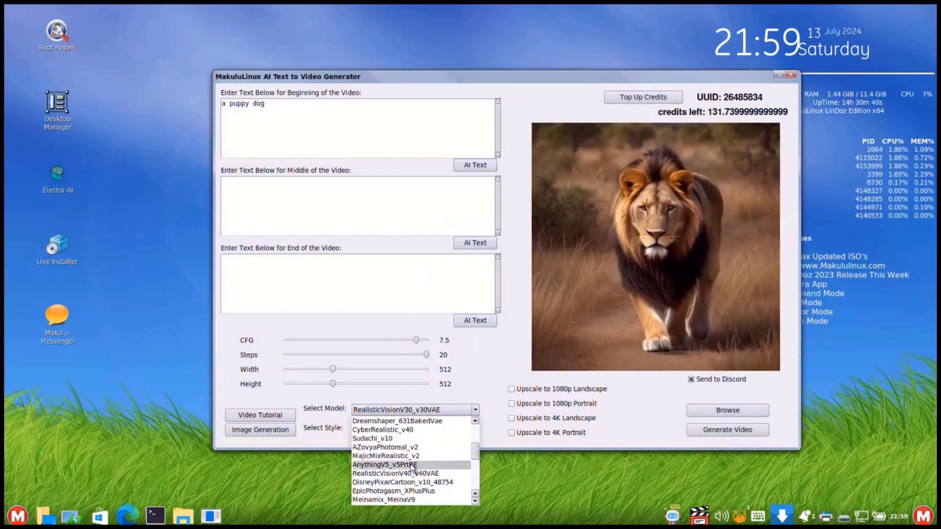
left_click(410, 438)
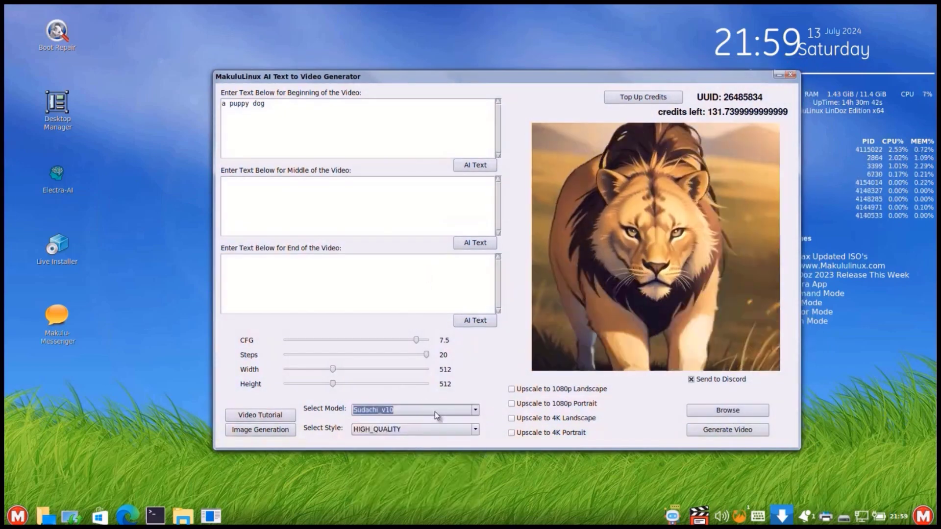
left_click(434, 411)
scroll(411, 456, "down", 1)
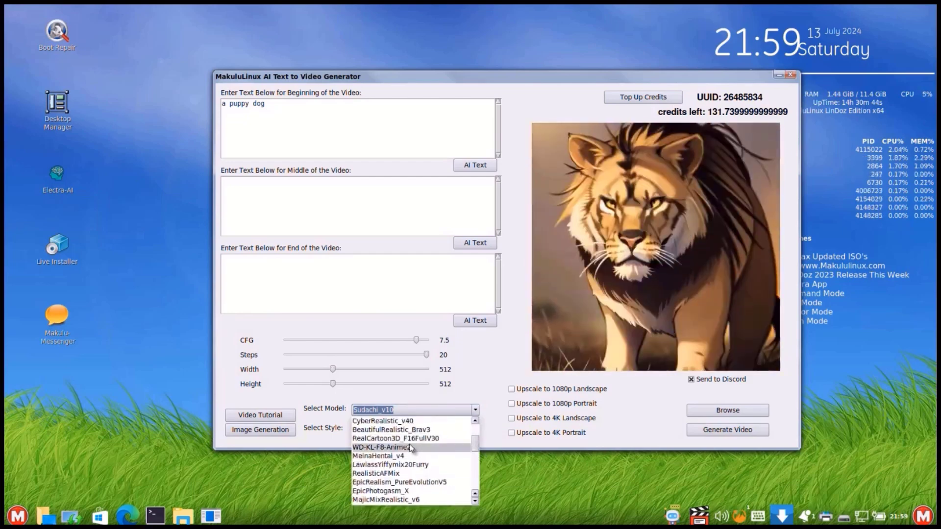
left_click(410, 445)
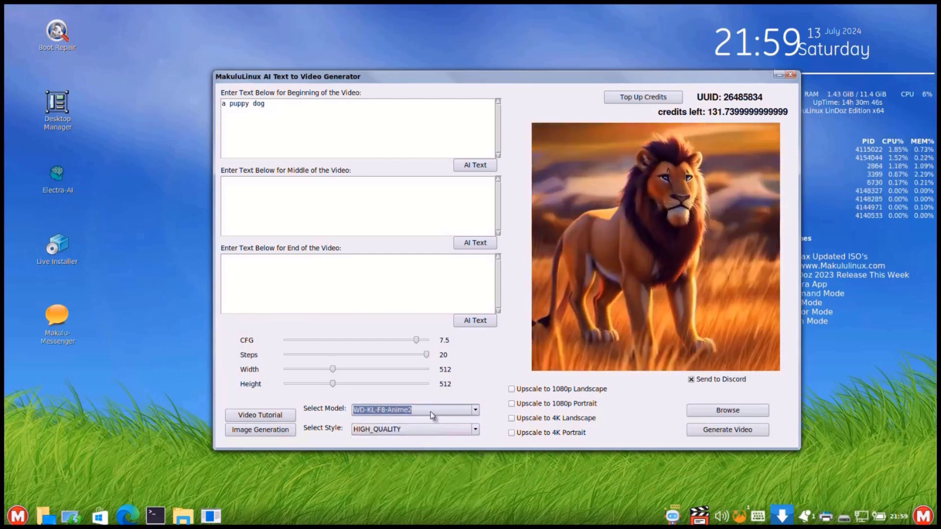
left_click(430, 411)
scroll(432, 463, "up", 3)
left_click(424, 446)
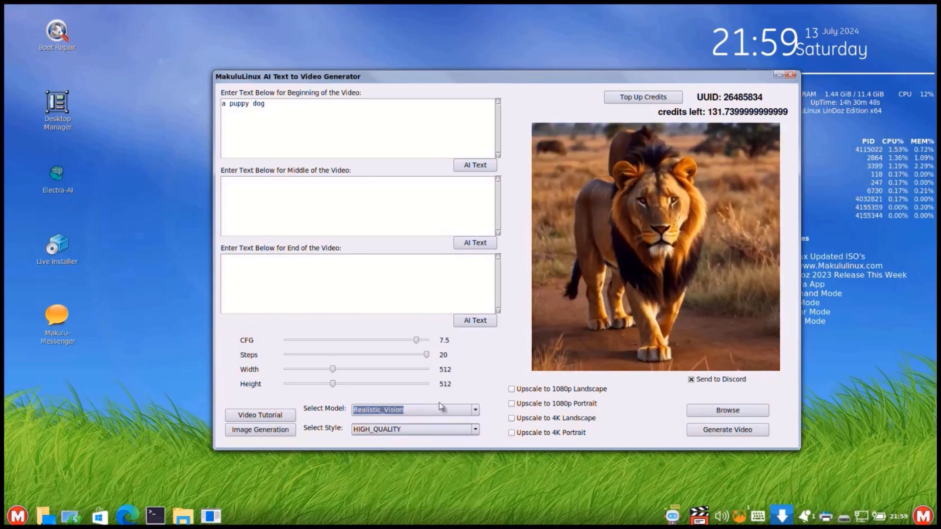
left_click_drag(446, 76, 443, 68)
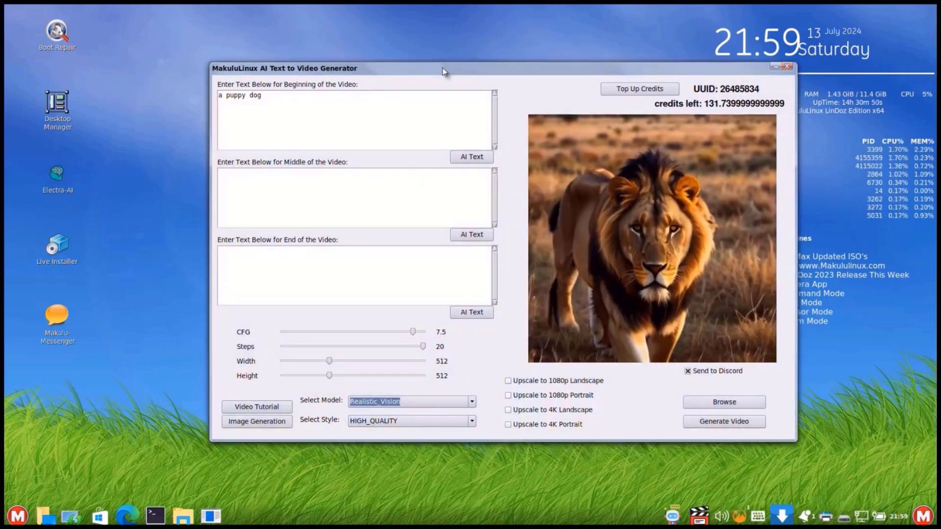
- Preview the video models XXMix9Realistic_v10, RealisticAFMix, CuteCartoon_v10 and AZovyaPhotoreal_v2 one after another
left_click(441, 405)
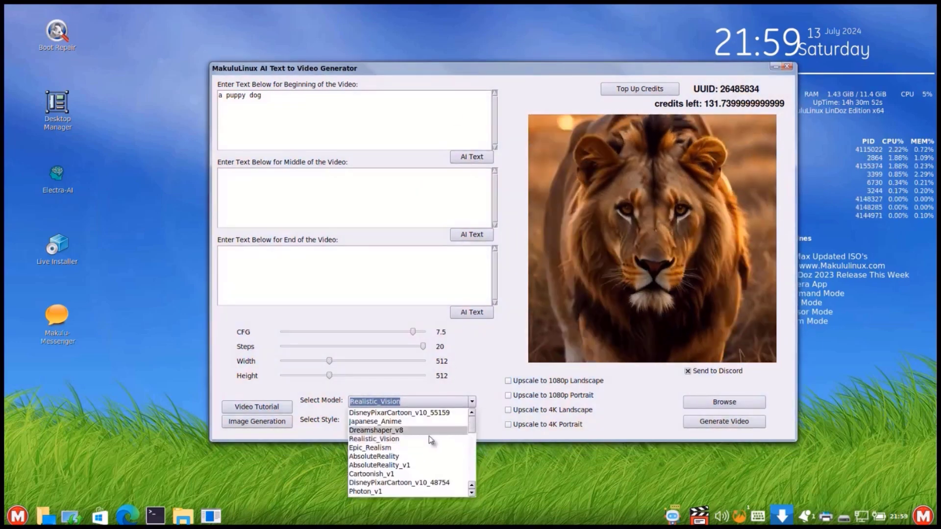
scroll(411, 458, "down", 3)
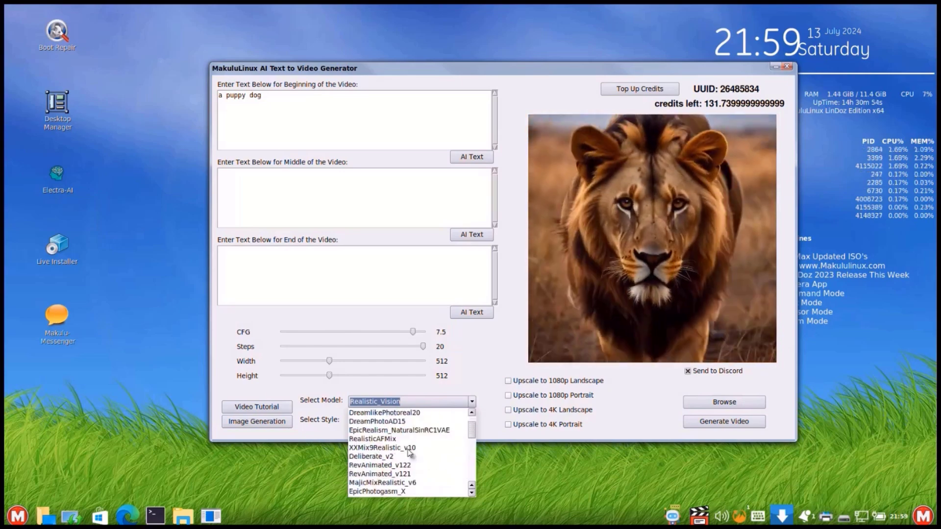
left_click(410, 453)
left_click(425, 405)
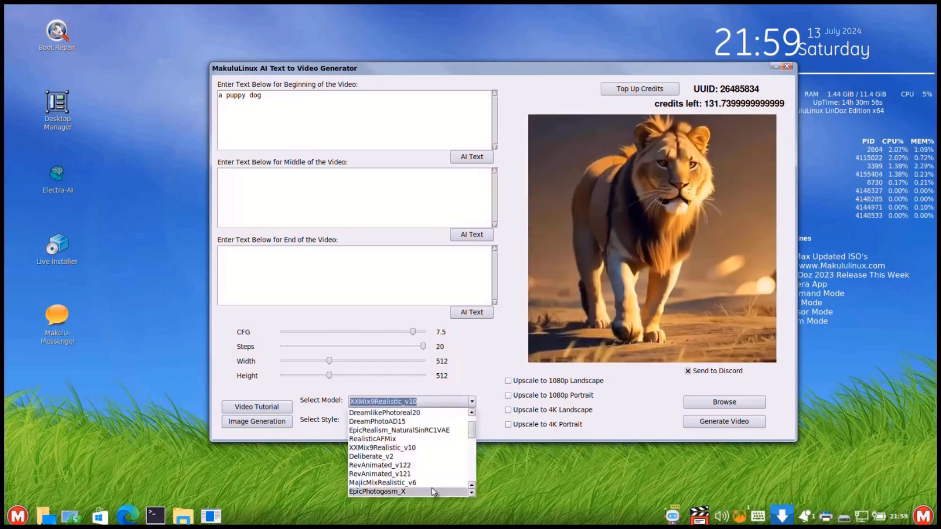
scroll(433, 492, "up", 3)
left_click(411, 462)
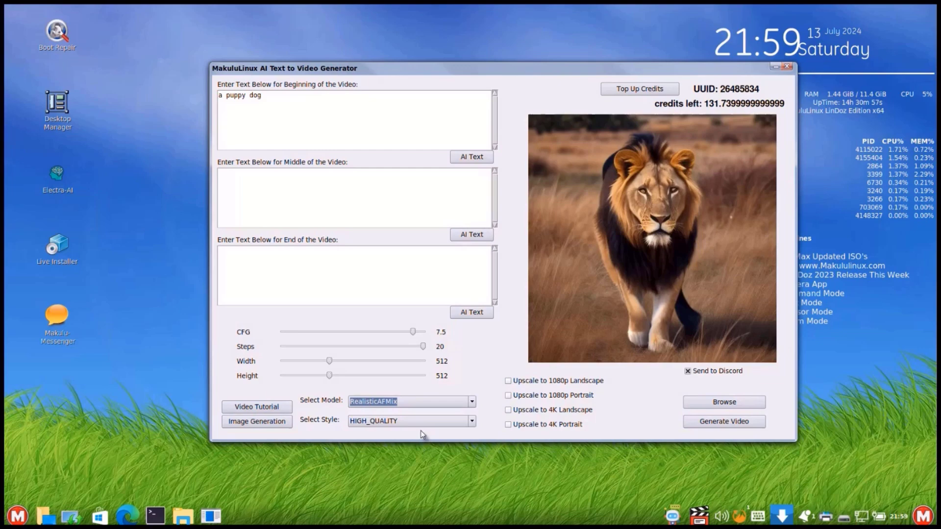
left_click(419, 399)
scroll(412, 460, "up", 3)
left_click(413, 459)
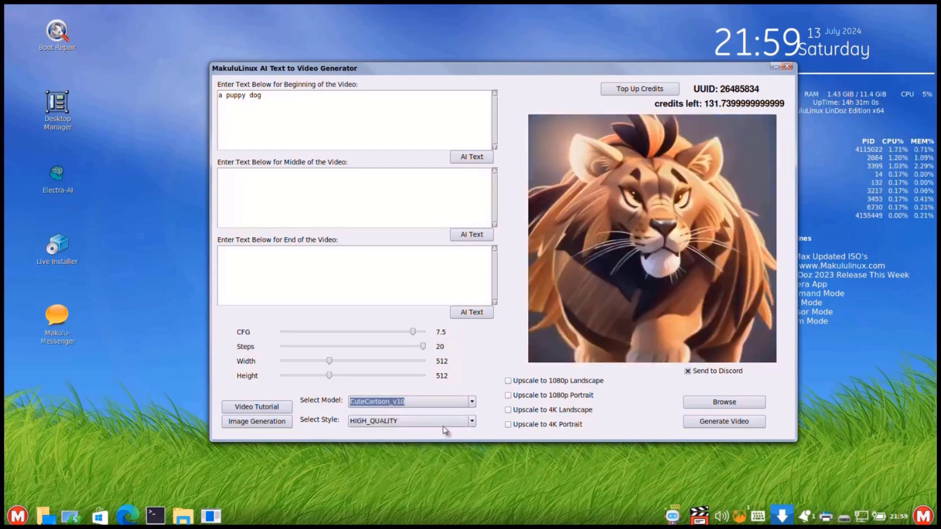
left_click(434, 404)
scroll(423, 448, "up", 2)
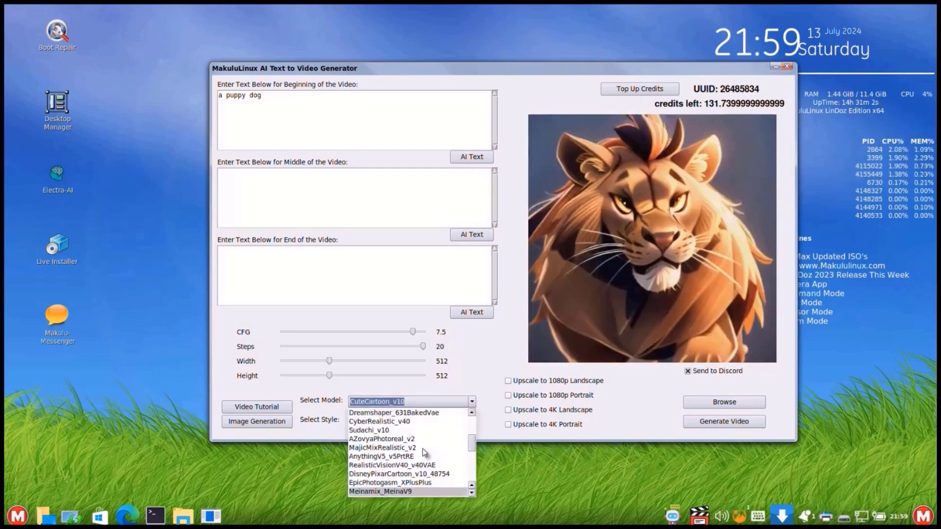
left_click(421, 440)
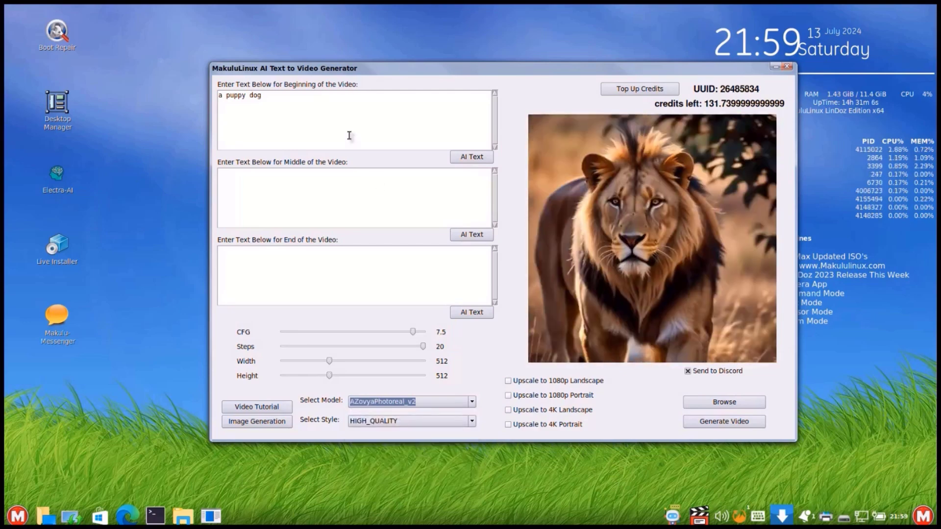
- Visit the beginning, middle and end prompt fields, and set the video model to EpicPhotogasm_X
left_click(357, 264)
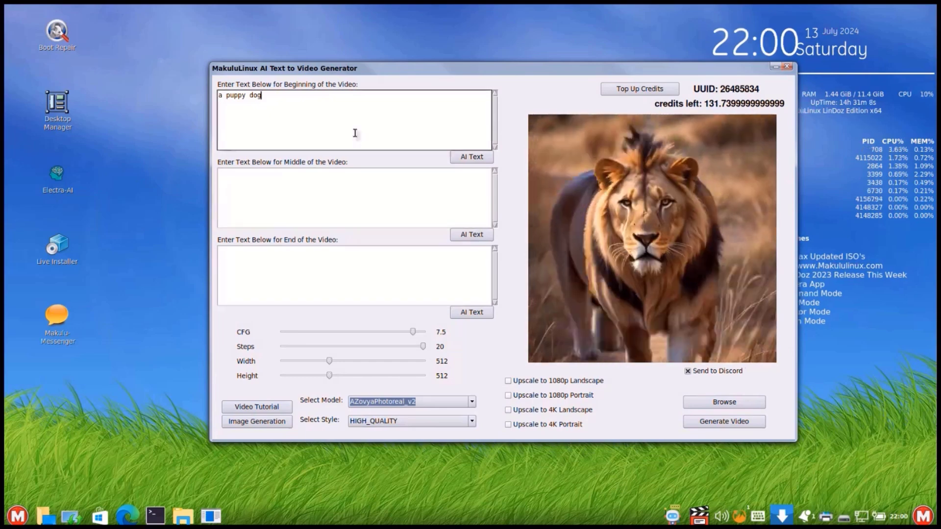
left_click(441, 200)
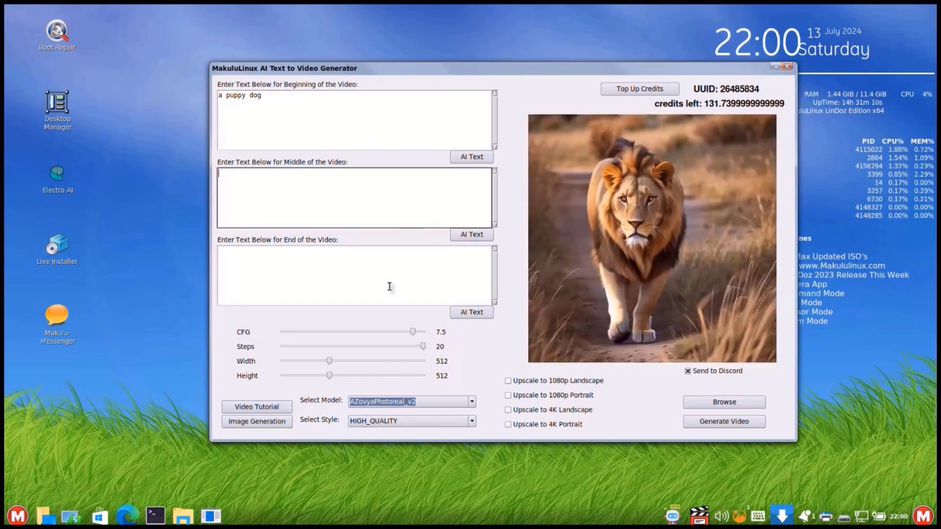
left_click(389, 283)
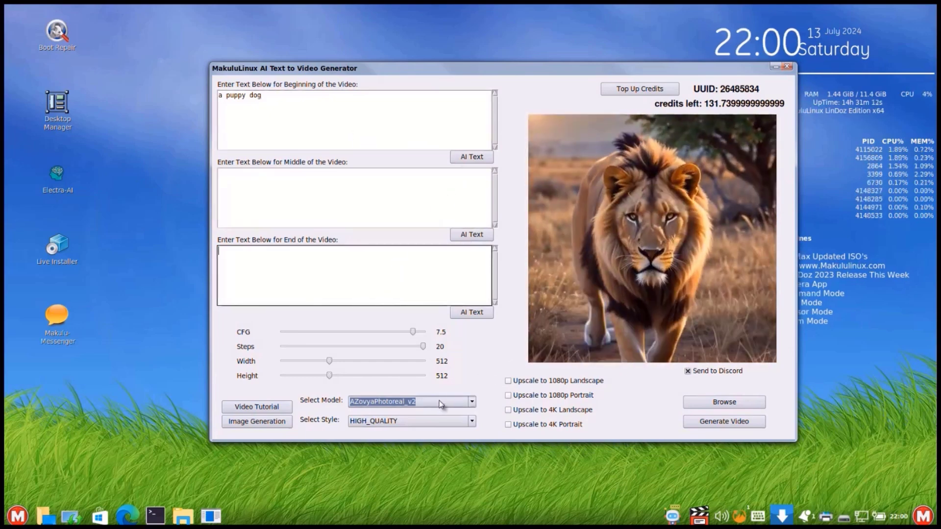
left_click(448, 403)
scroll(428, 449, "down", 3)
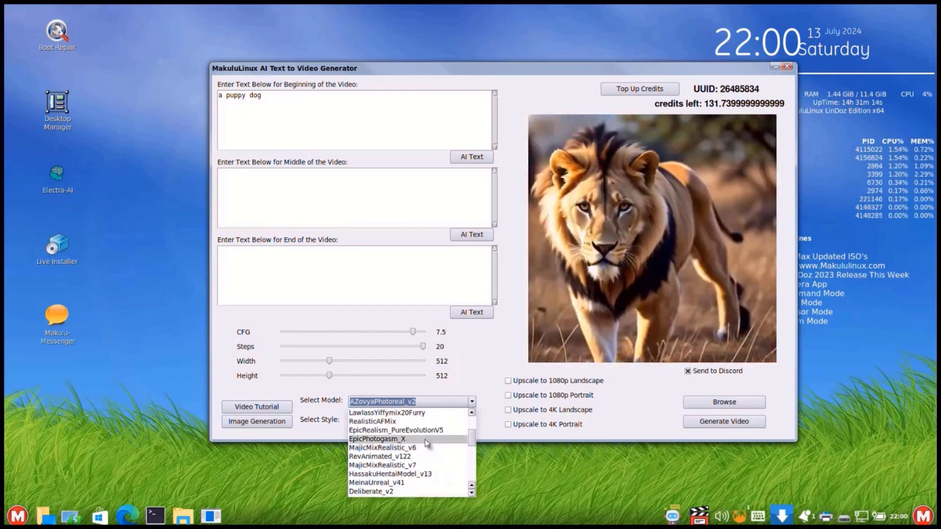
left_click(425, 439)
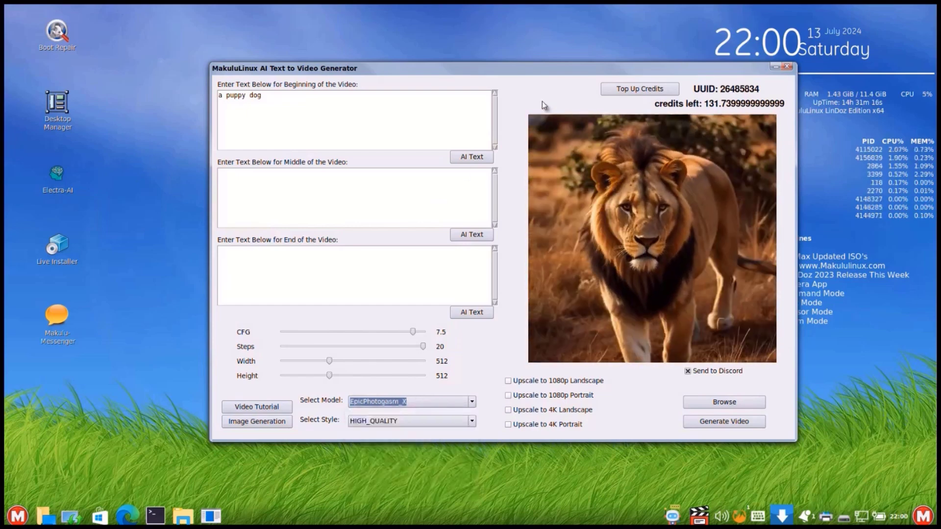
left_click_drag(529, 67, 522, 68)
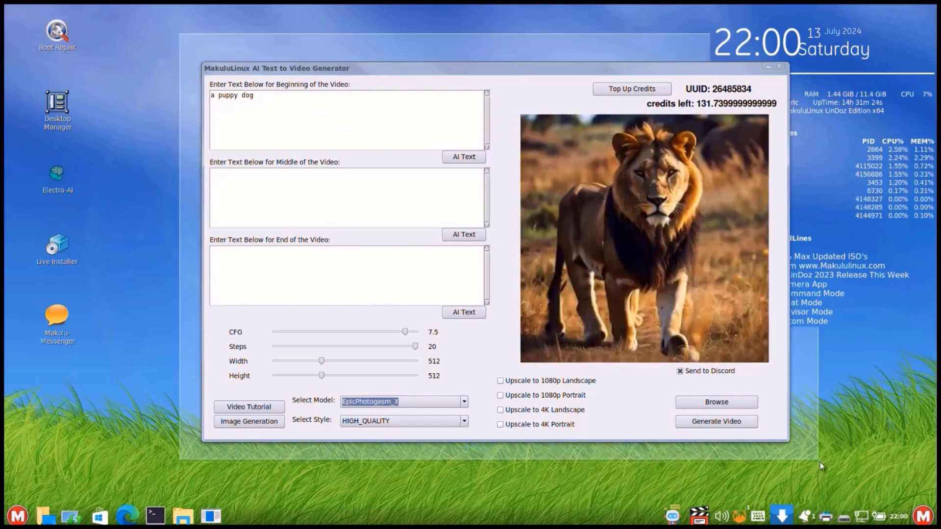
left_click_drag(457, 67, 434, 64)
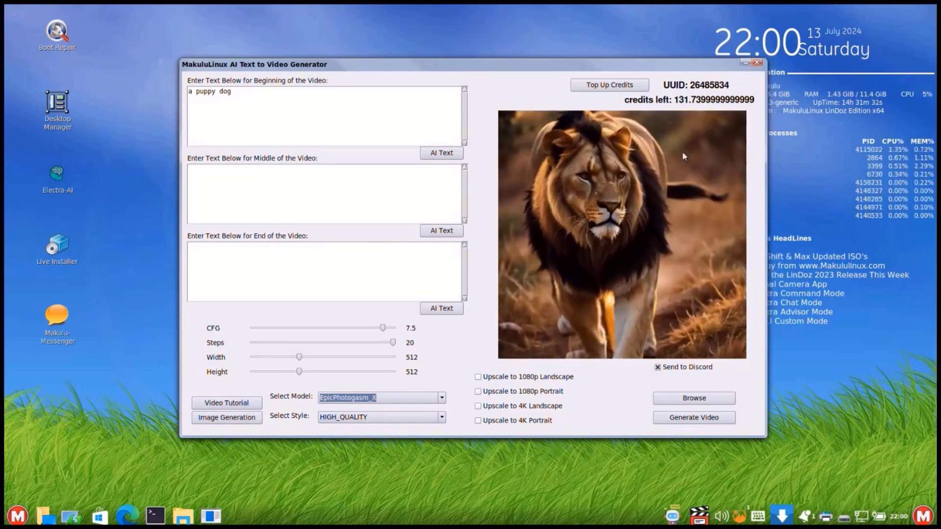
left_click_drag(433, 62, 426, 68)
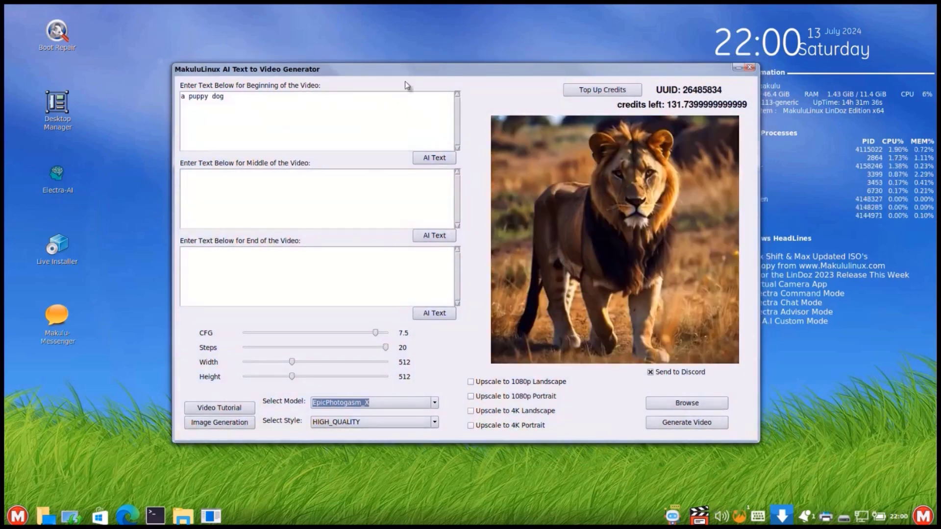
- Preview the video models XXMix9Realistic_v10, Japanese_Anime and AbsoluteReality one after another
left_click_drag(395, 69, 401, 72)
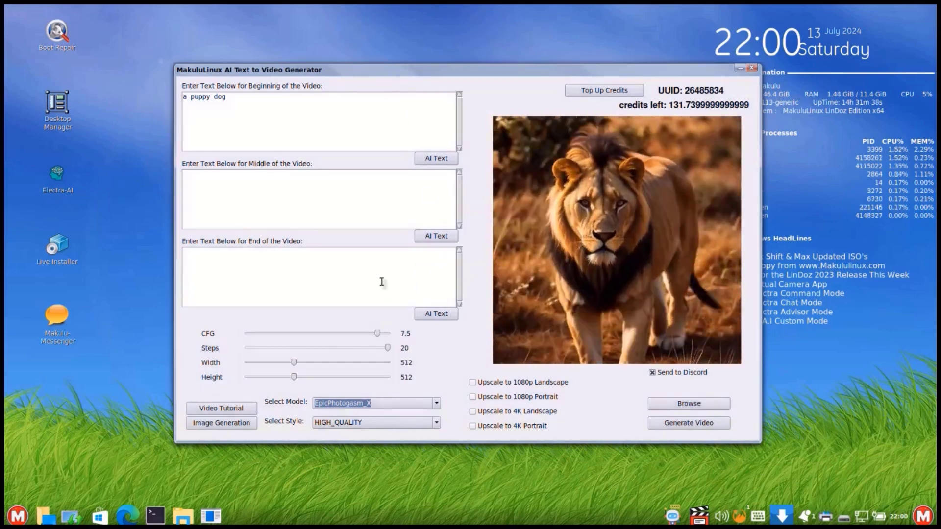
left_click(363, 130)
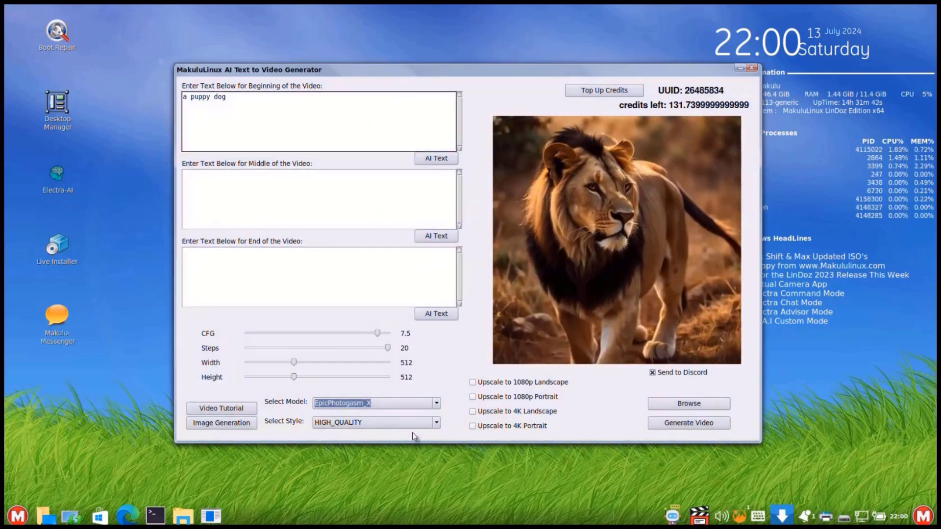
left_click(343, 403)
scroll(341, 459, "down", 6)
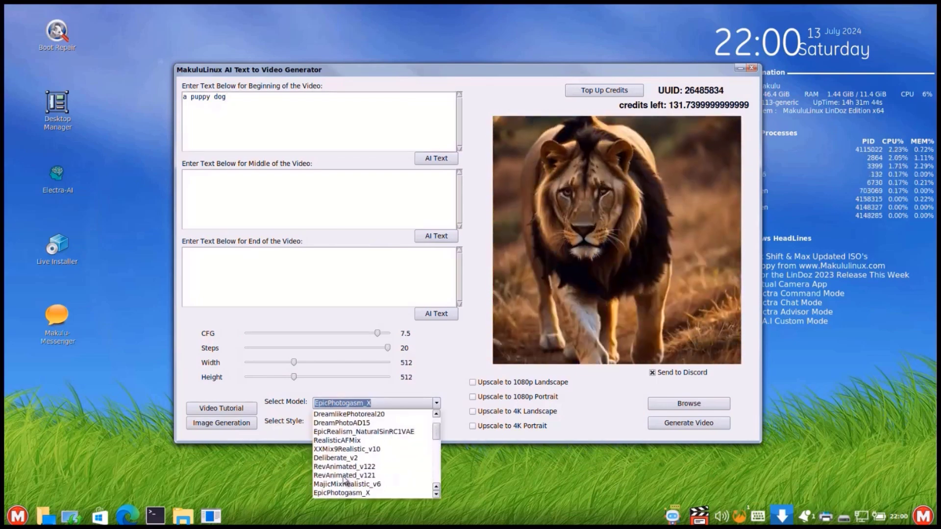
left_click(343, 450)
left_click(393, 403)
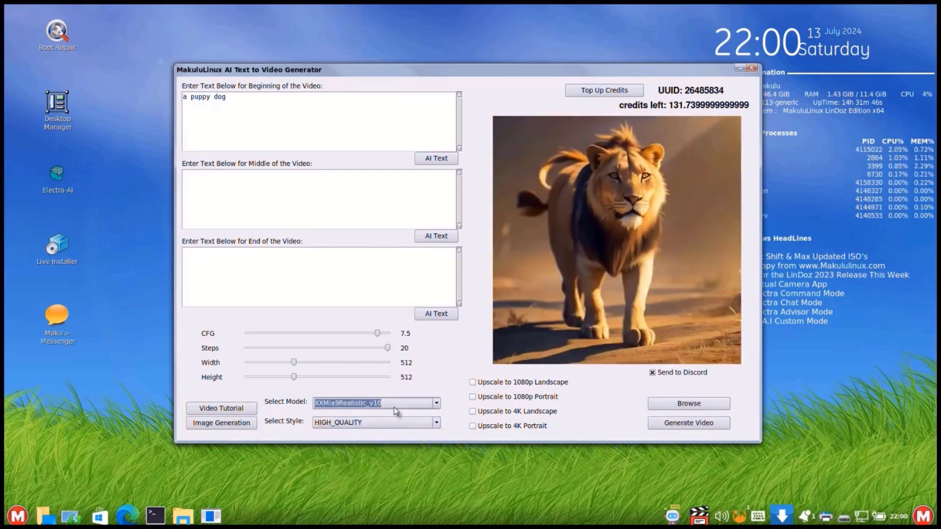
scroll(380, 463, "up", 5)
left_click(369, 425)
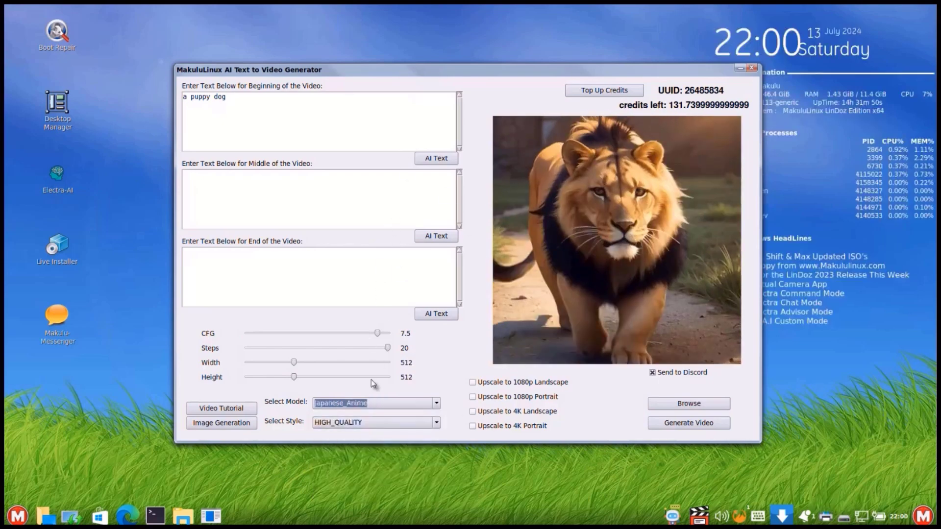
left_click(370, 459)
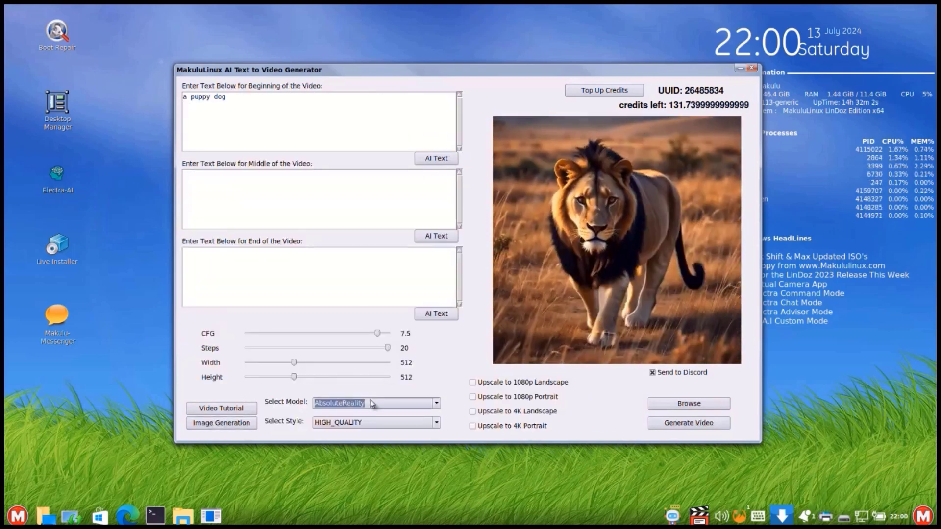
- Close the video generator and show the AI applications in the system menu's Programming category
left_click(237, 425)
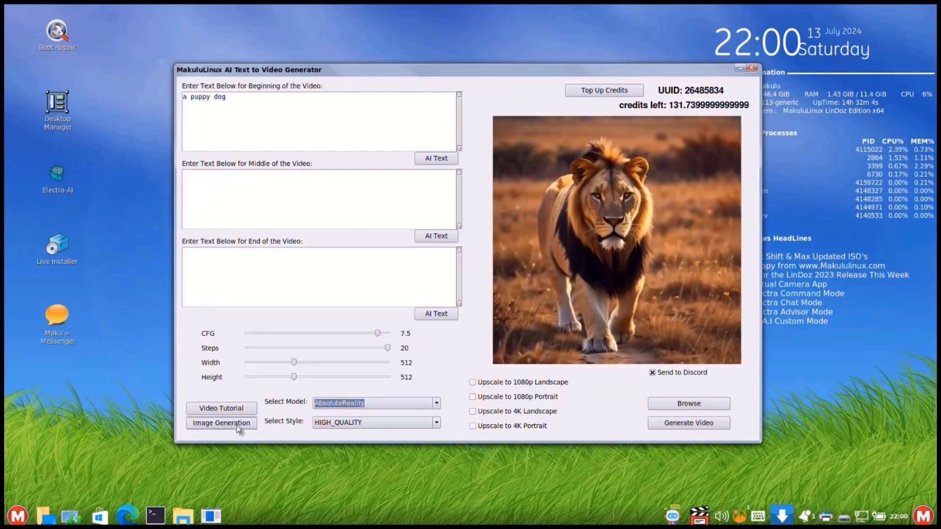
left_click(754, 69)
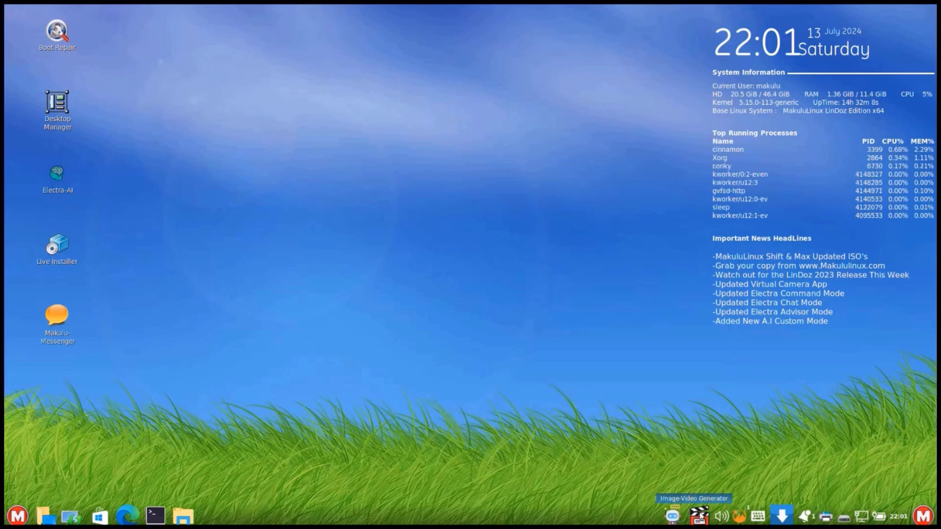
left_click(18, 516)
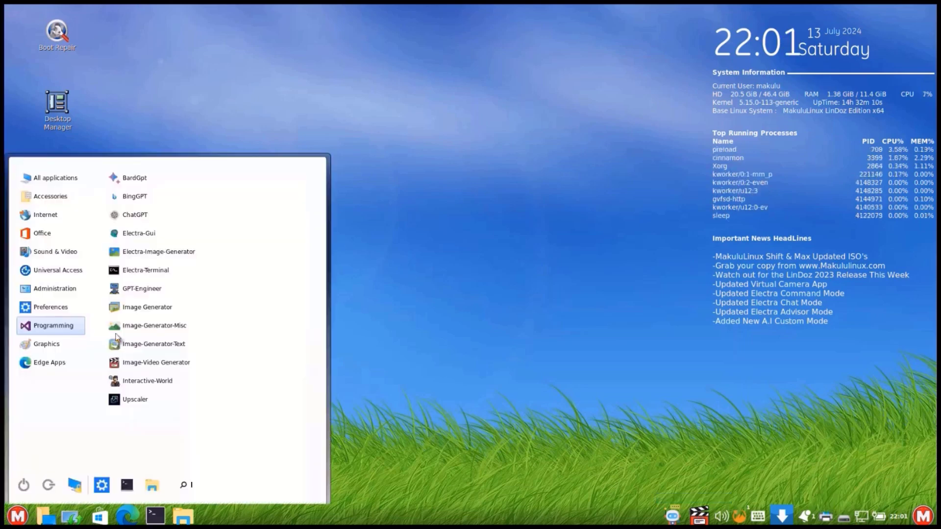
- Relaunch the text to video generator in video generation mode and move its window towards the middle of the desktop
left_click(781, 408)
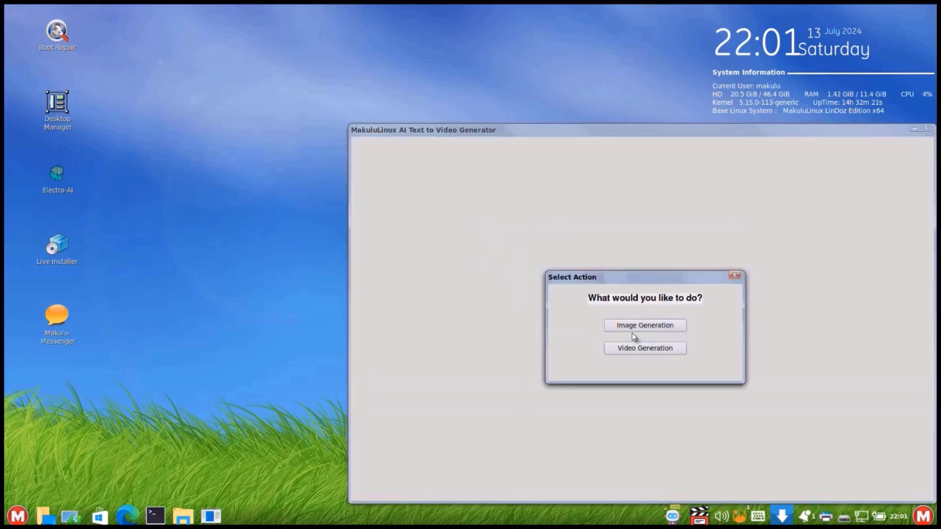
left_click(645, 348)
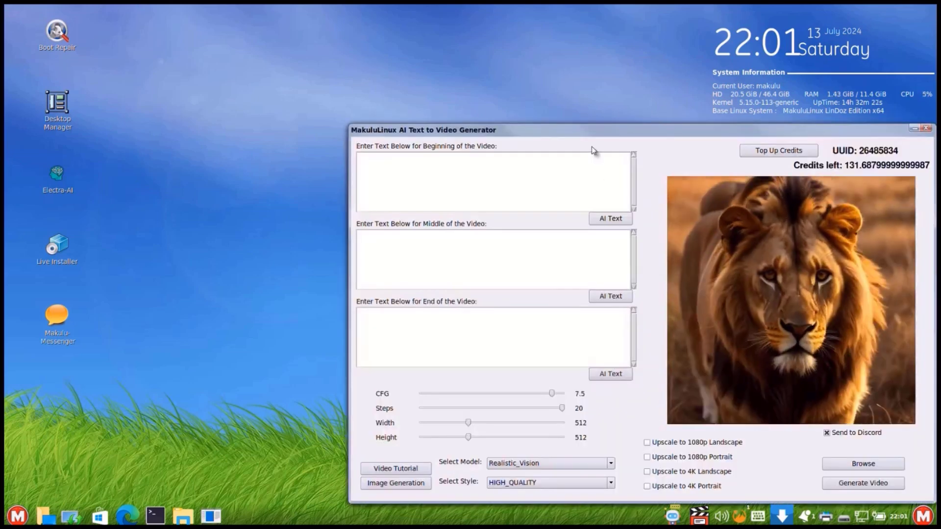
left_click_drag(581, 131, 390, 66)
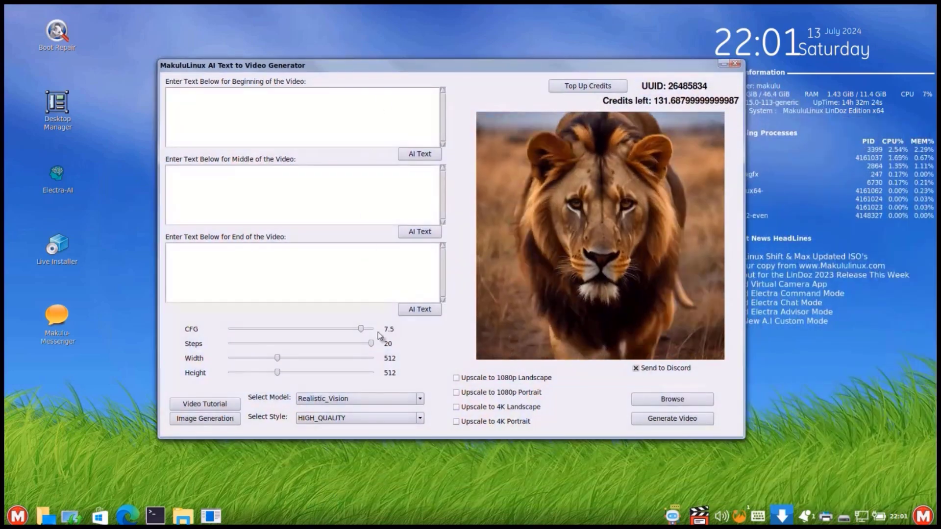
- Preview the video models AbsoluteReality and MajicMixRealistic_v6 one after the other
left_click(350, 400)
left_click(351, 435)
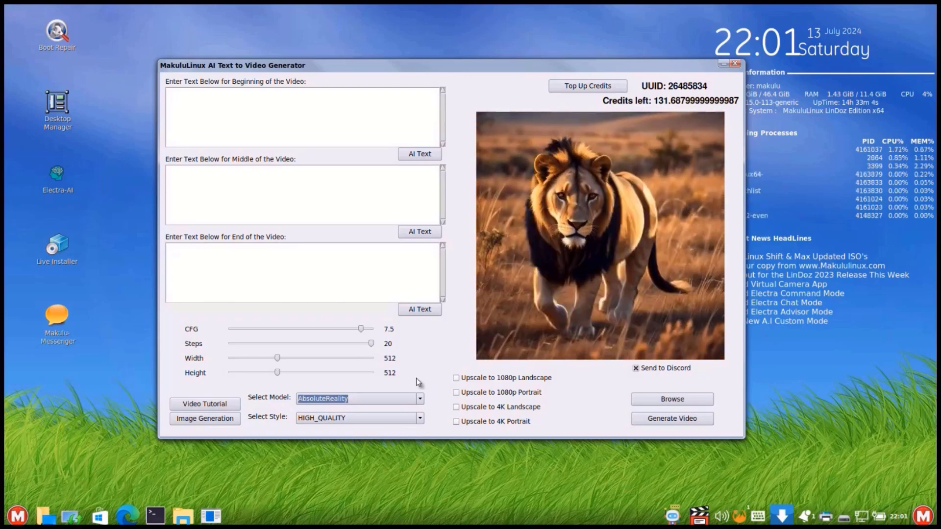
left_click(358, 398)
scroll(373, 462, "down", 3)
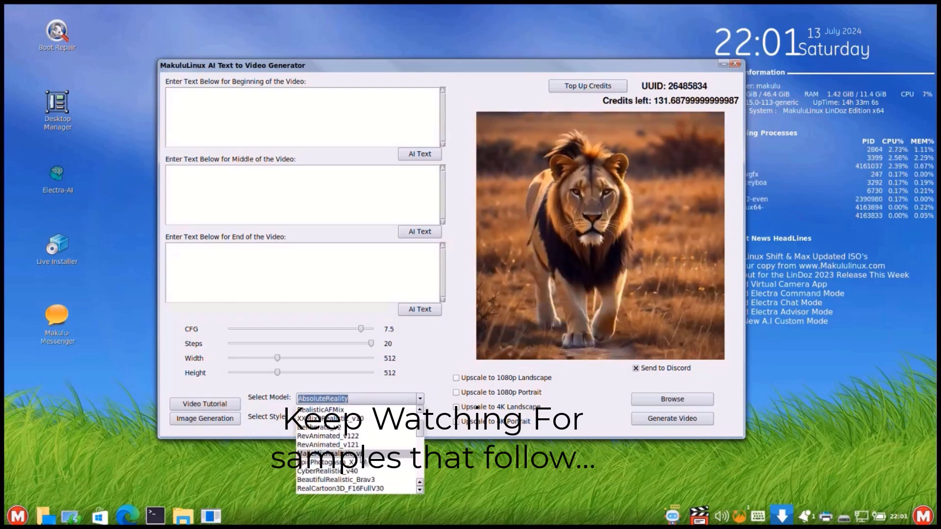
left_click(343, 453)
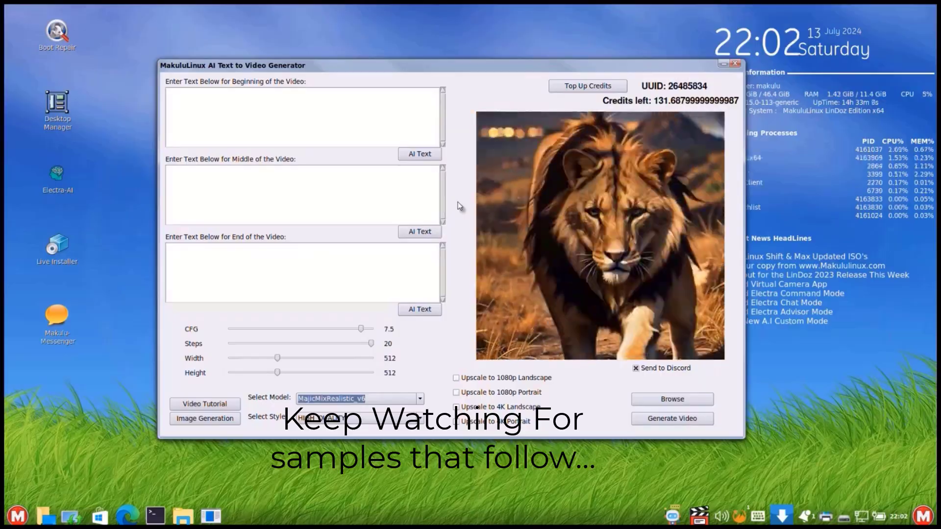